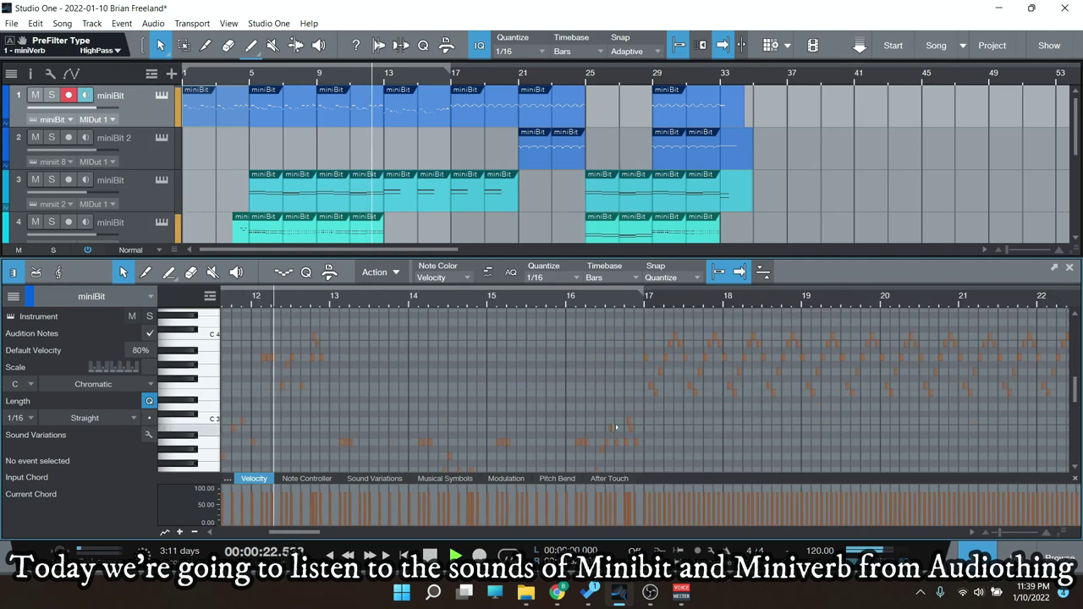
Examine the notes of the bar 21 events on the first two tracks in the note editor during playback, and close the editor
{"action": "left_click", "coordinate": [977, 545]}
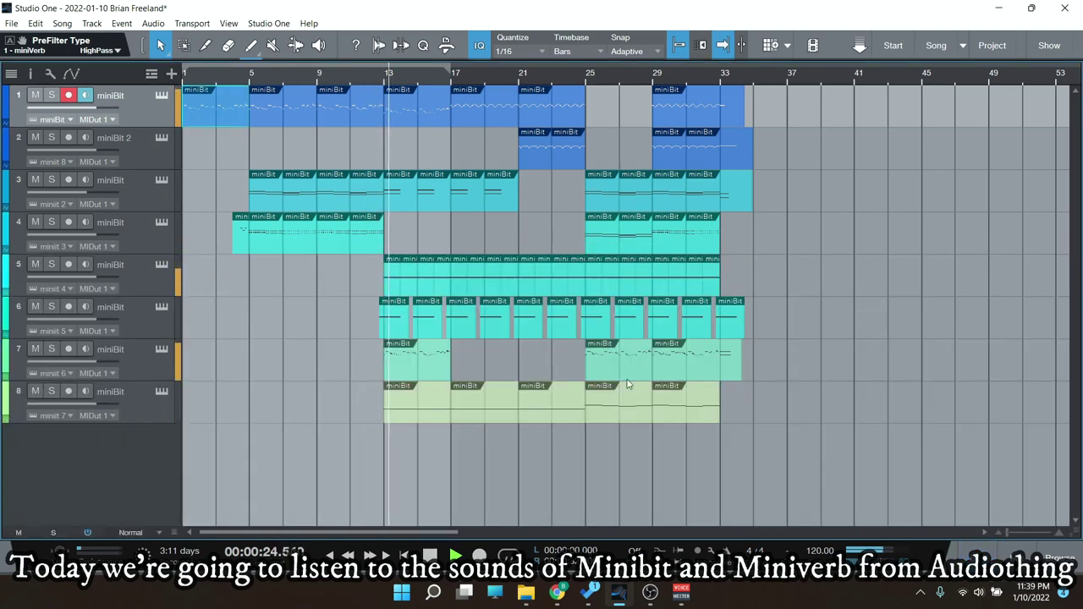
{"action": "scroll", "coordinate": [505, 455], "scroll_direction": "up", "scroll_amount": 2}
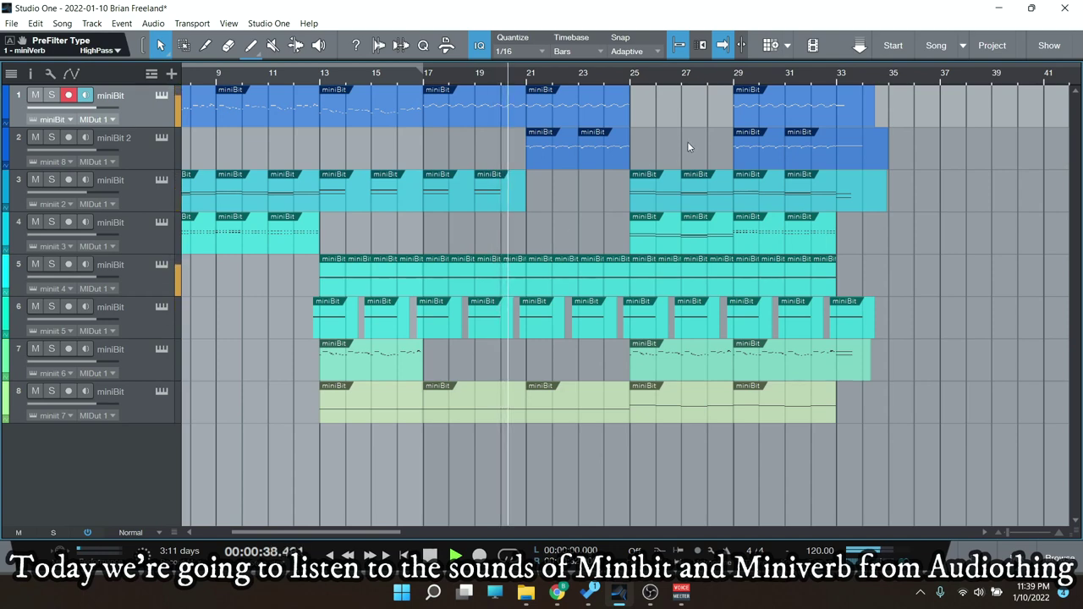
{"action": "left_click_drag", "start_coordinate": [687, 141], "coordinate": [550, 105]}
{"action": "double_click", "coordinate": [550, 105]}
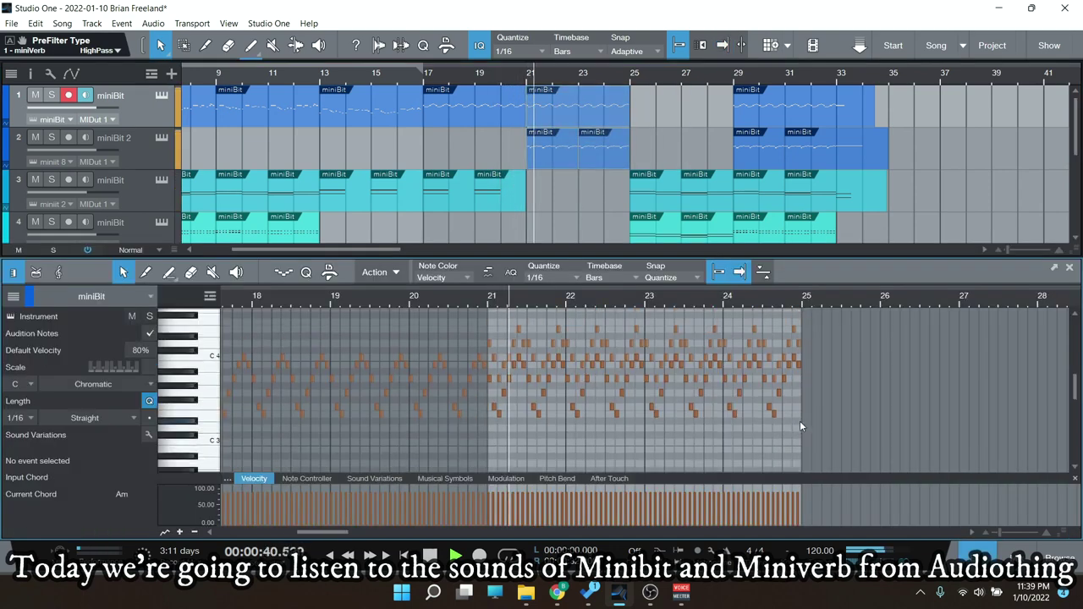
{"action": "scroll", "coordinate": [813, 409], "scroll_direction": "up", "scroll_amount": 3}
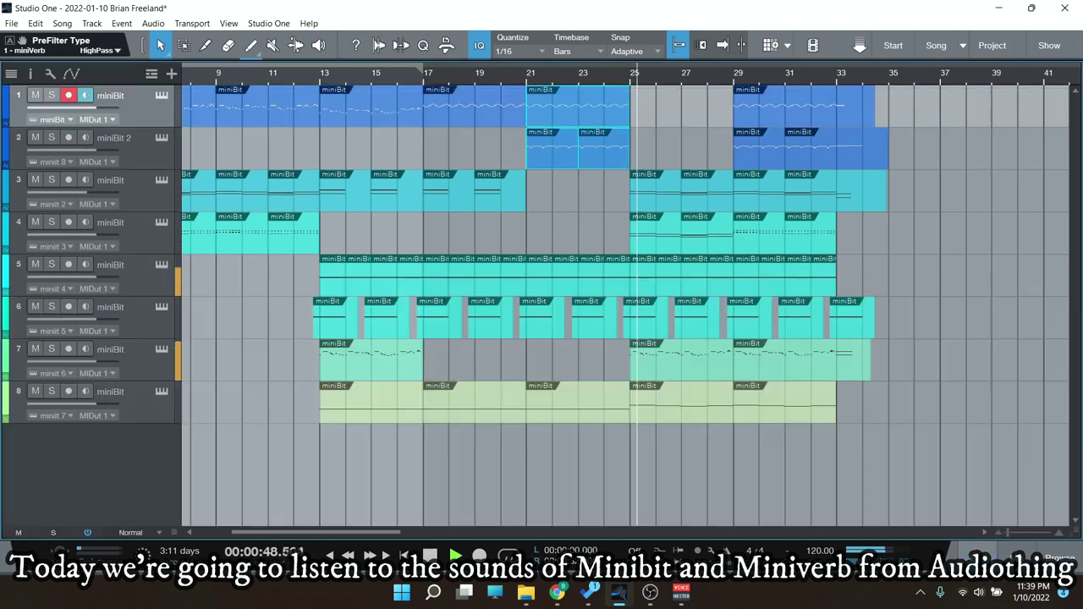
{"action": "key", "text": "F2"}
{"action": "scroll", "coordinate": [947, 422], "scroll_direction": "up", "scroll_amount": 2}
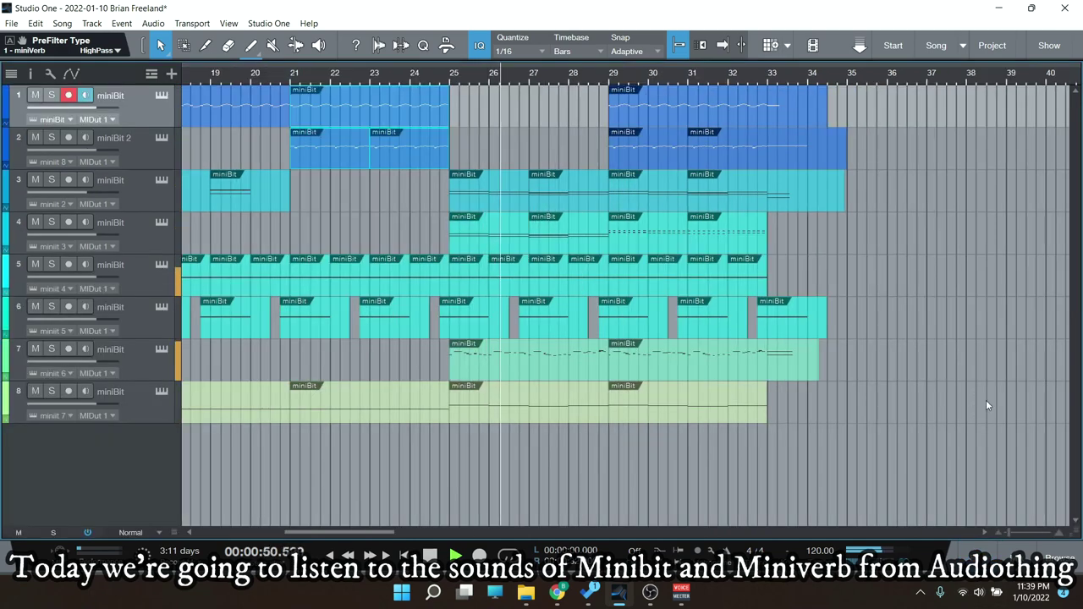
Examine the notes of track 7's event at bar 25, close the note editor, and stop playback at the song start
{"action": "double_click", "coordinate": [570, 358]}
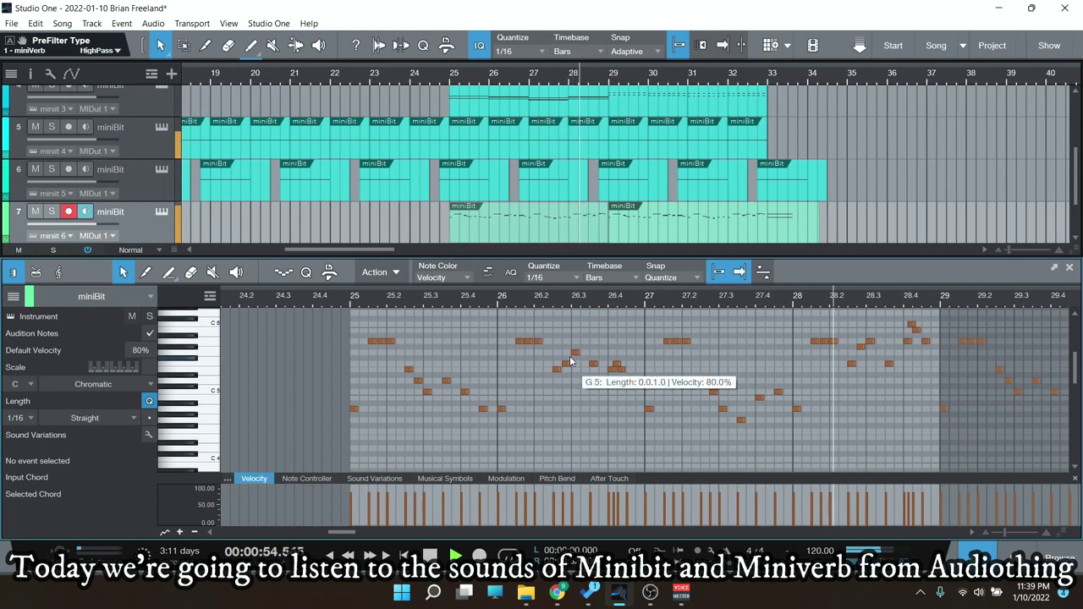
{"action": "left_click", "coordinate": [1009, 431]}
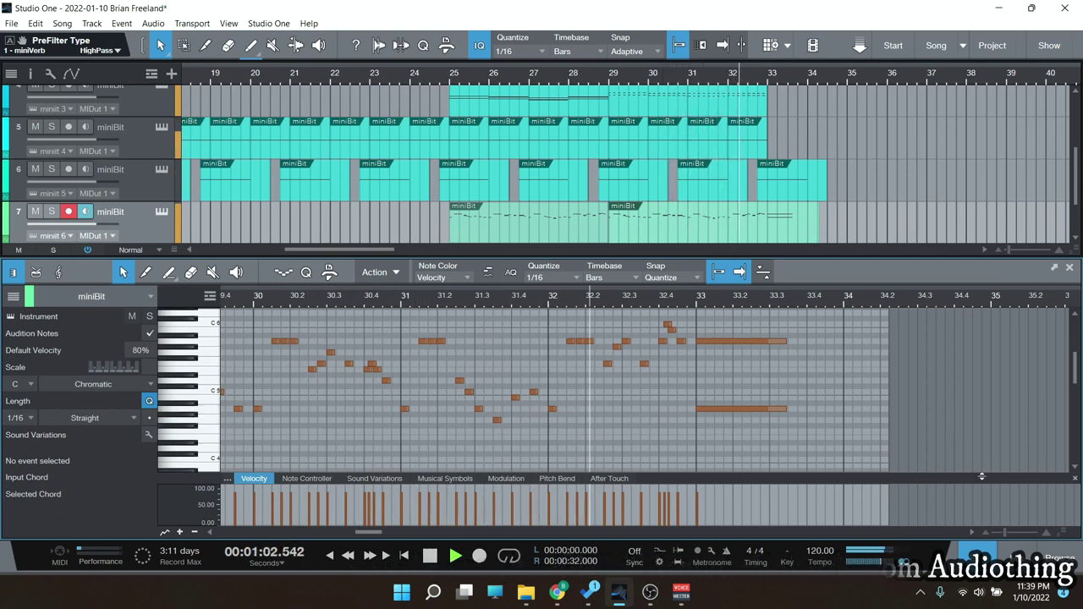
{"action": "left_click", "coordinate": [977, 559]}
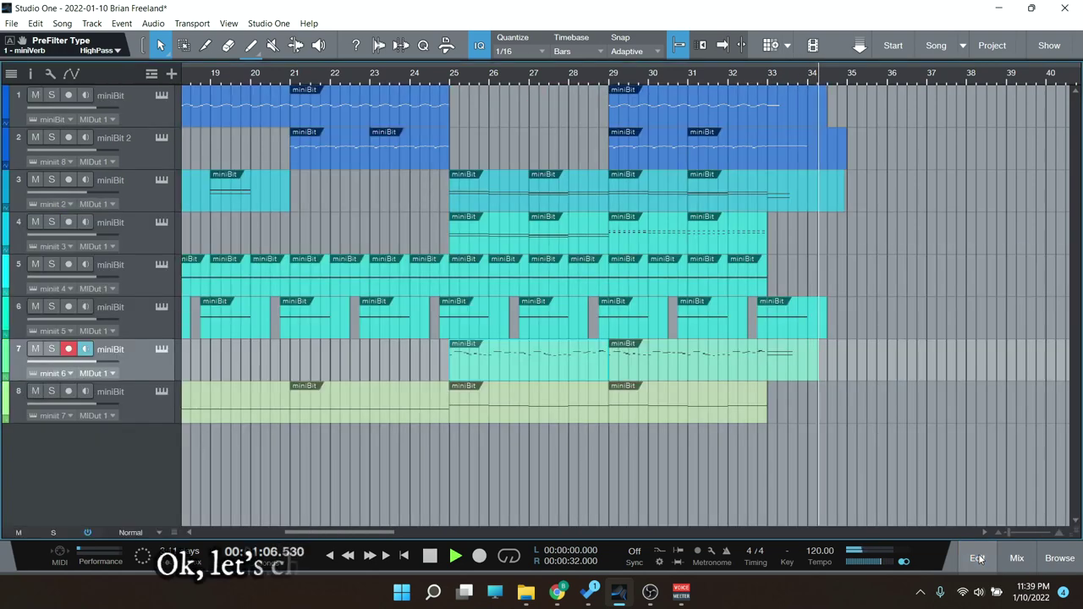
{"action": "key", "text": "f"}
{"action": "key", "text": "space"}
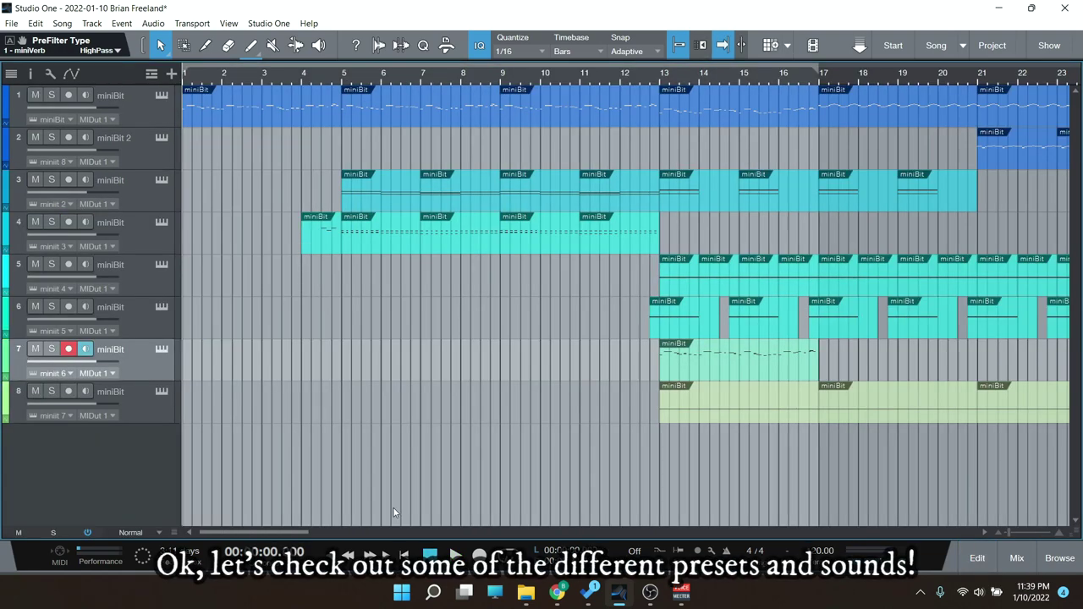
View the first track's miniBit instrument, show the mixer in its place, and deactivate the miniVerb insert on the first miniBit channel
{"action": "left_click", "coordinate": [132, 118]}
{"action": "left_click", "coordinate": [160, 95]}
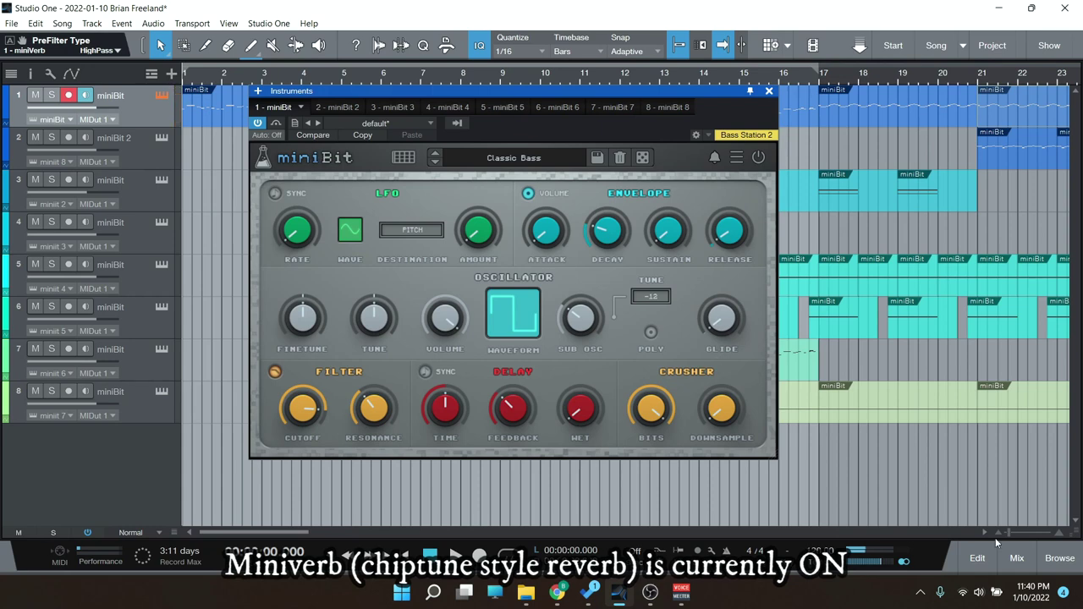
{"action": "left_click", "coordinate": [1017, 558]}
{"action": "left_click", "coordinate": [768, 91]}
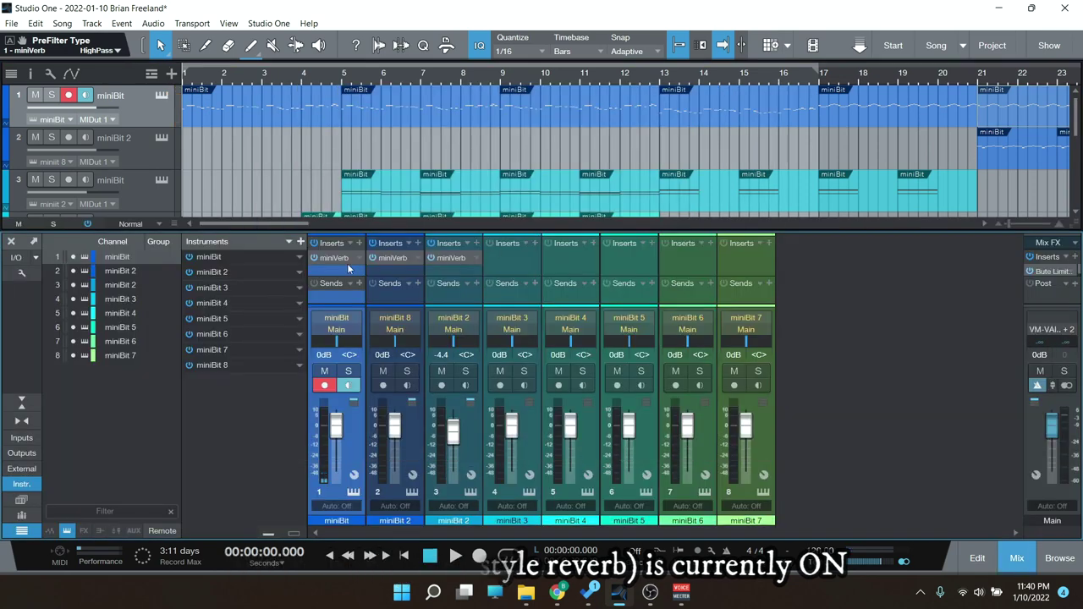
{"action": "left_click", "coordinate": [314, 258]}
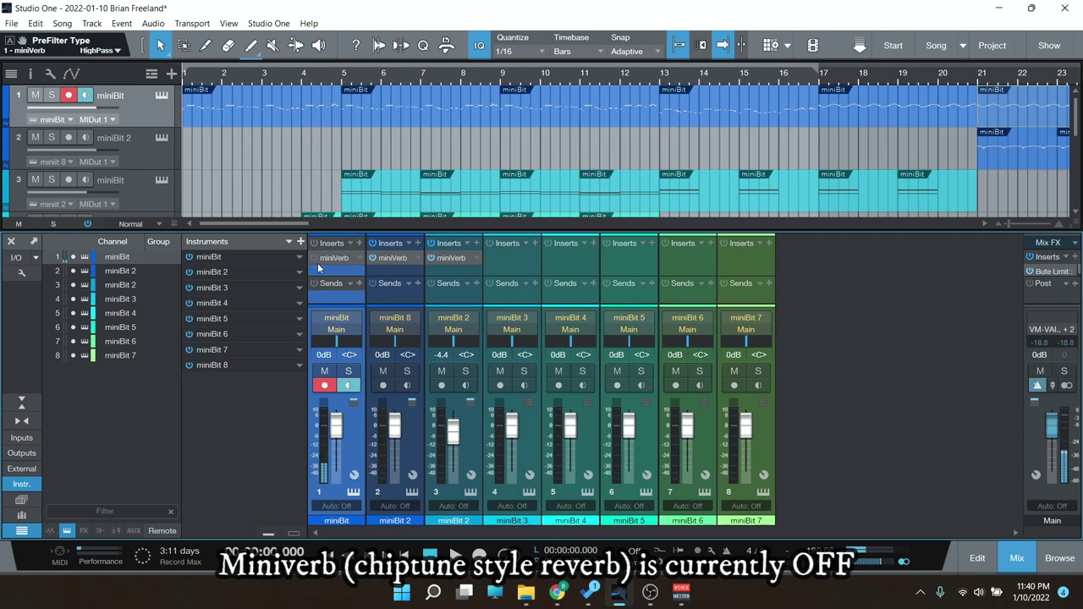
Play the opening with miniVerb bypassed, and reactivate miniVerb on the first channel to play it again from the start
{"action": "key", "text": "space"}
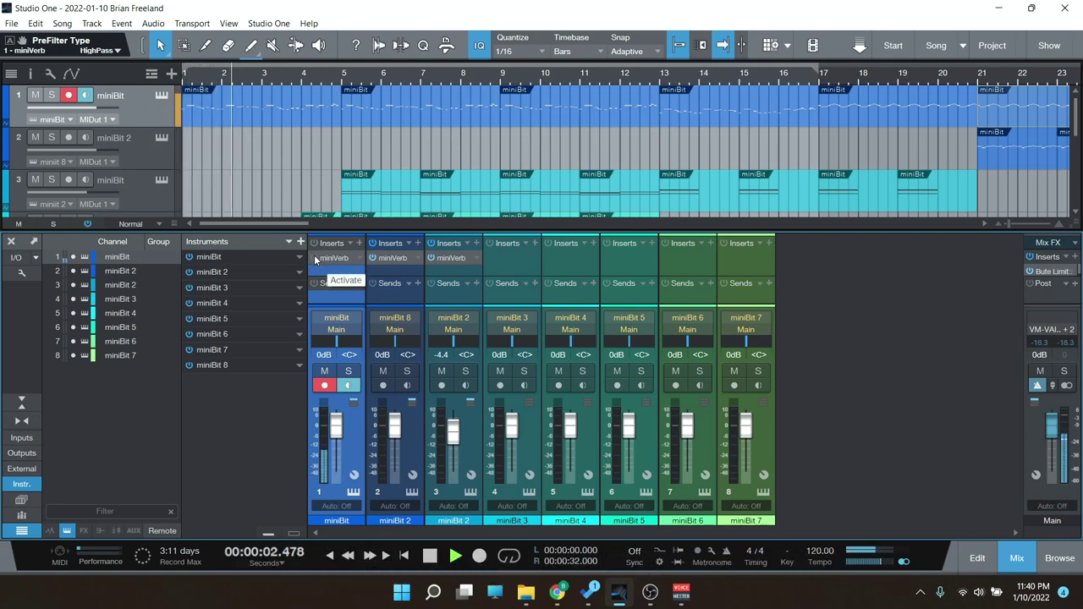
{"action": "key", "text": "space"}
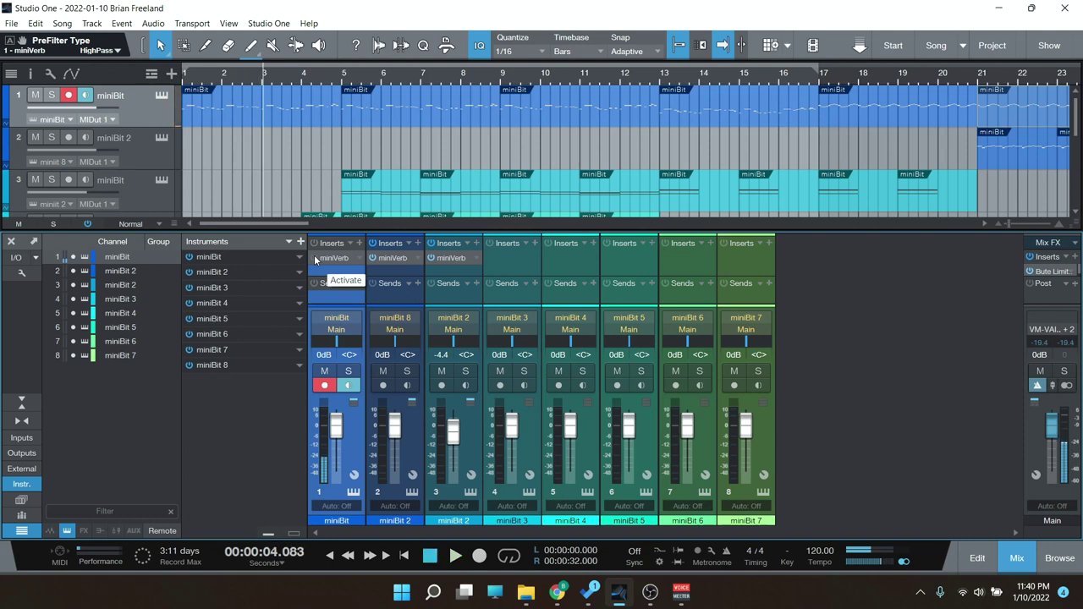
{"action": "key", "text": "Home"}
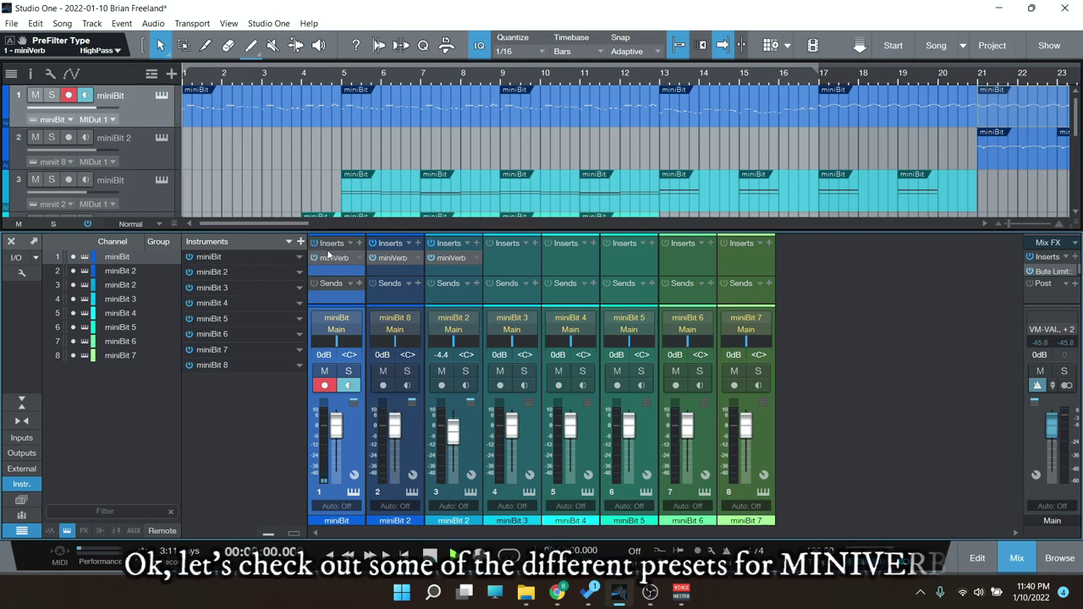
{"action": "key", "text": "space"}
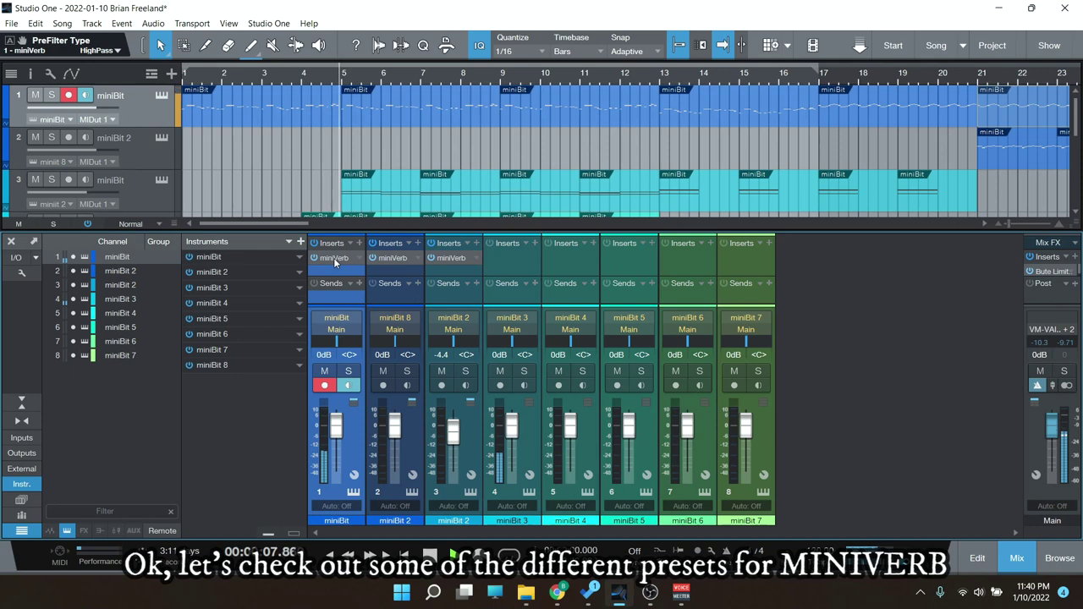
Open miniVerb on the first miniBit channel and audition its presets from Duck Tales through Legend and Prolong RM to Reaction RM
{"action": "left_click", "coordinate": [334, 259]}
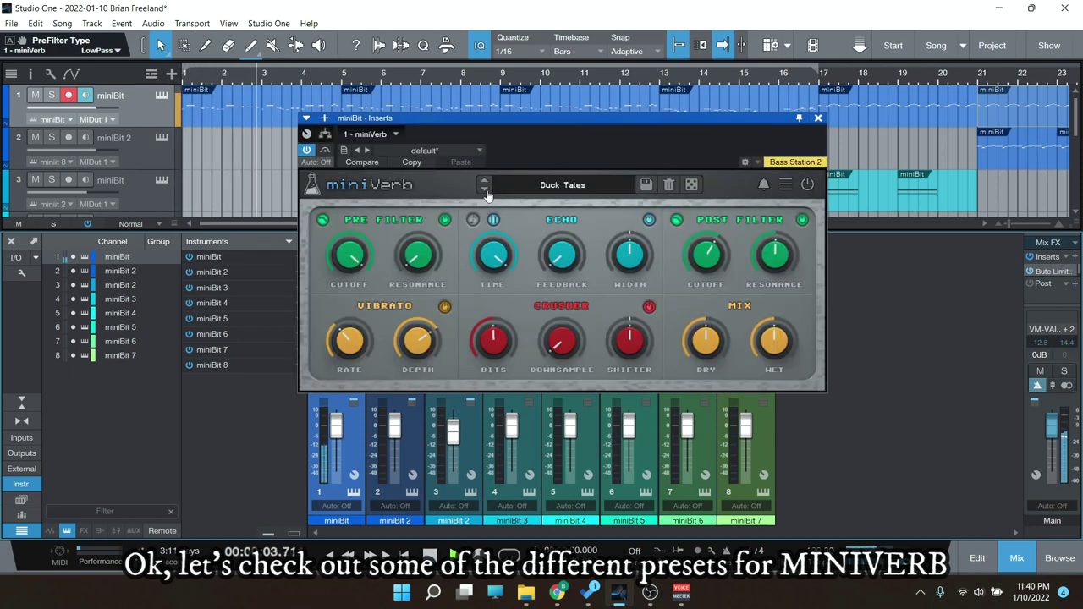
{"action": "left_click", "coordinate": [486, 193]}
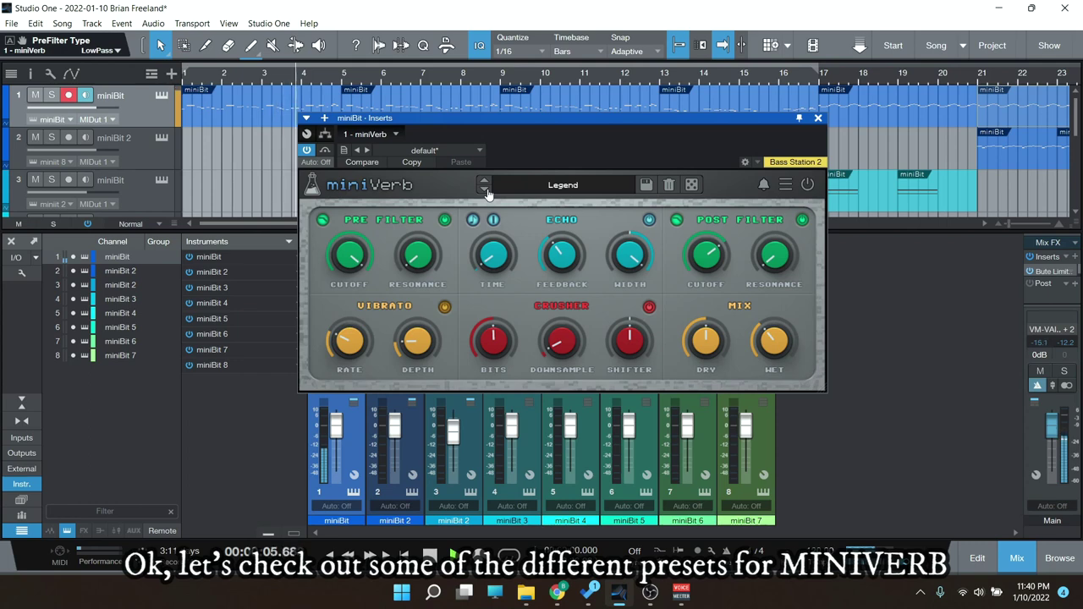
{"action": "left_click", "coordinate": [486, 192]}
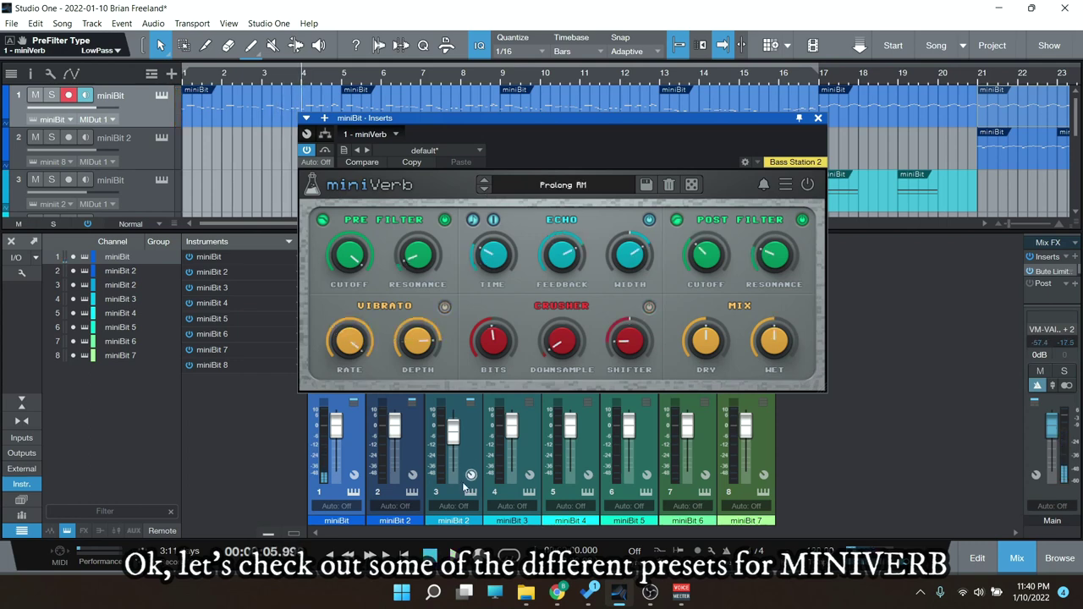
{"action": "left_click", "coordinate": [484, 190]}
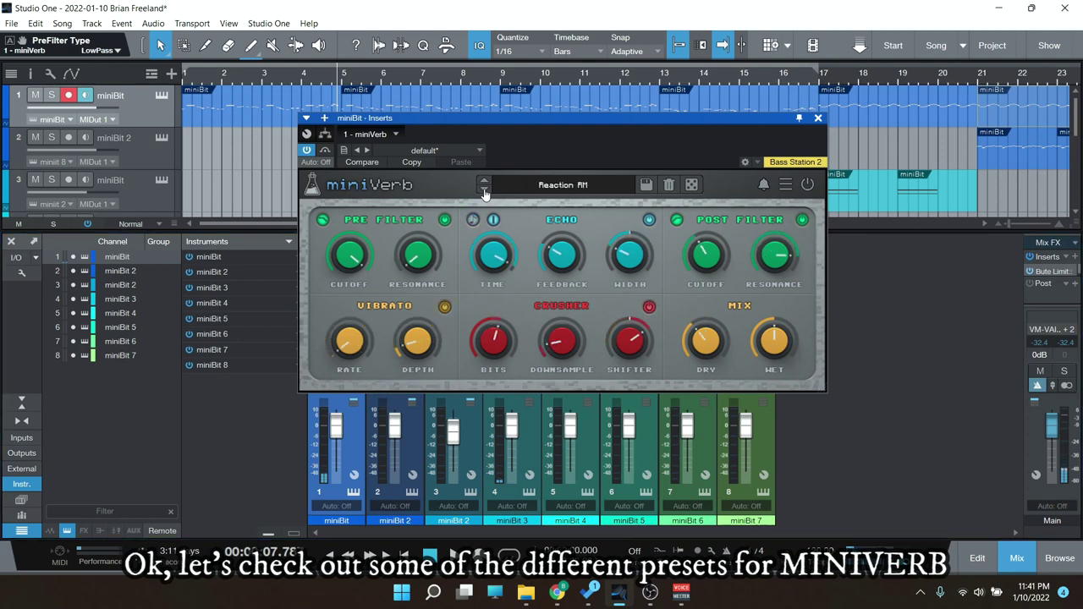
Play the song with the Reaction RM preset while sweeping miniVerb's Crusher Shifter from -2.00x up to +2.00x
{"action": "key", "text": "space"}
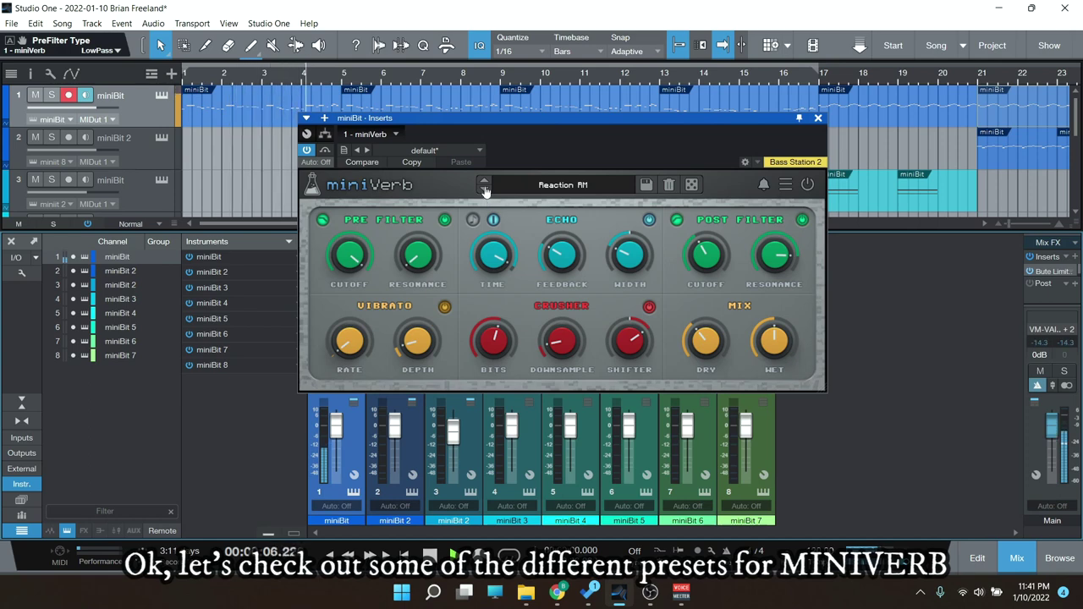
{"action": "mouse_move", "coordinate": [631, 341]}
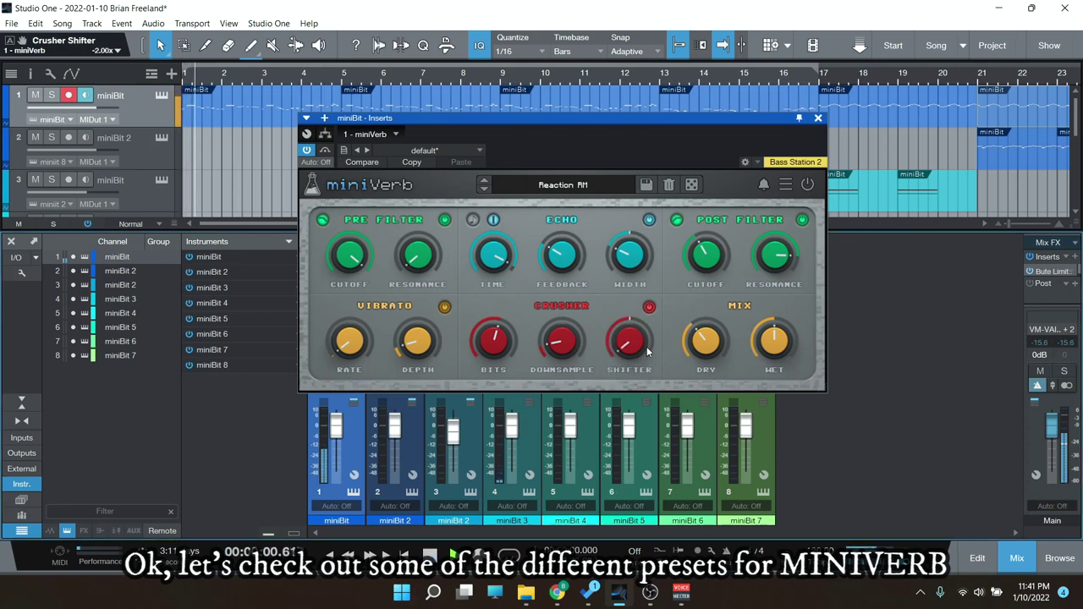
{"action": "left_click_drag", "start_coordinate": [635, 347], "coordinate": [648, 259]}
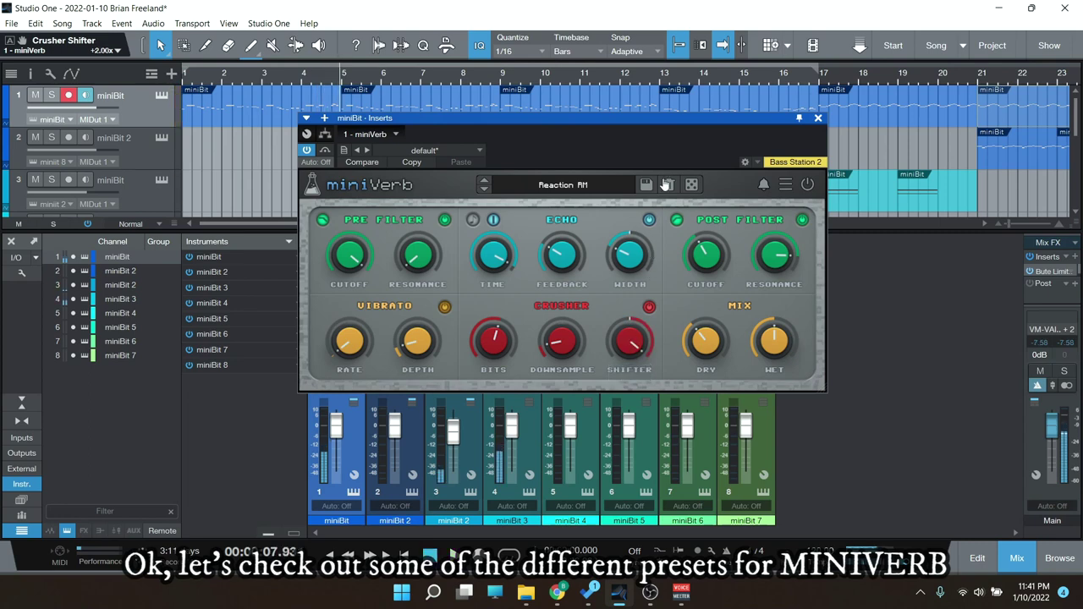
Audition the miniVerb presets Running, Speed Wobble, Tunnel and Wi-Five RM one after another during playback
{"action": "left_click", "coordinate": [486, 192]}
{"action": "key", "text": "space"}
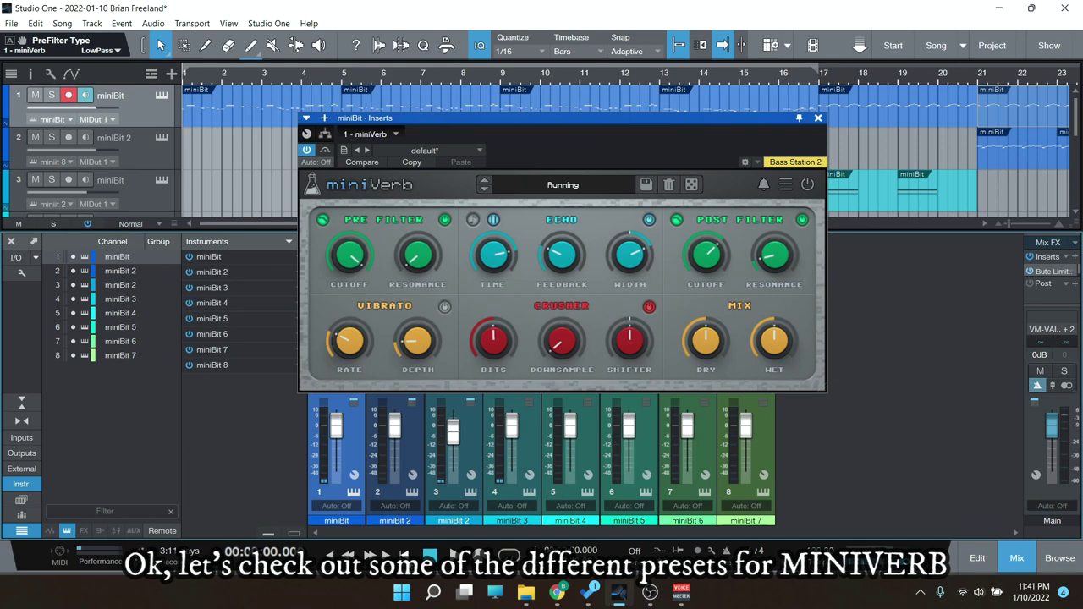
{"action": "key", "text": "space"}
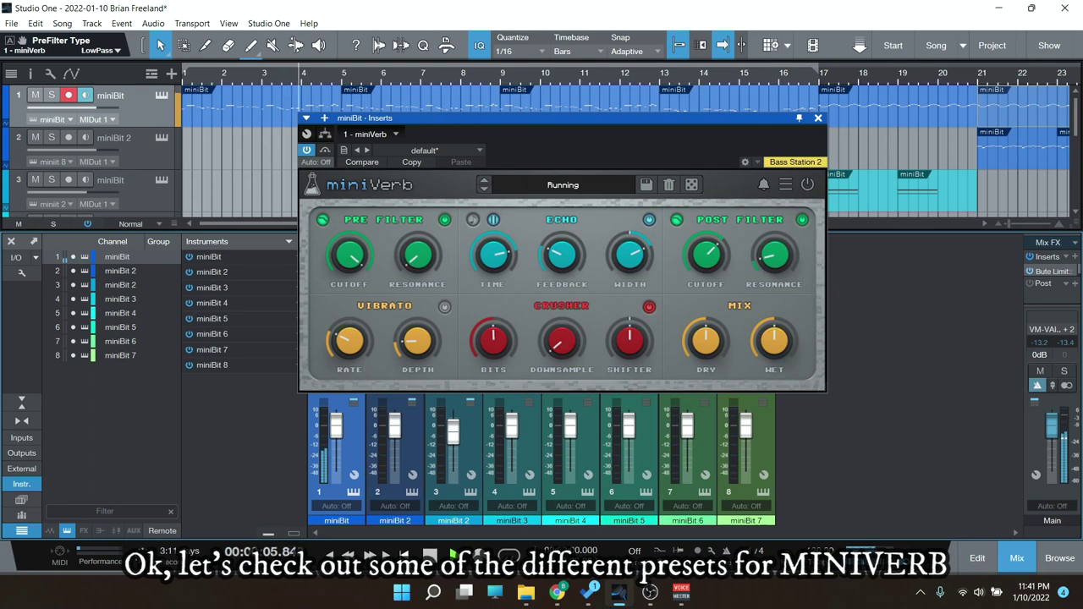
{"action": "left_click", "coordinate": [486, 189]}
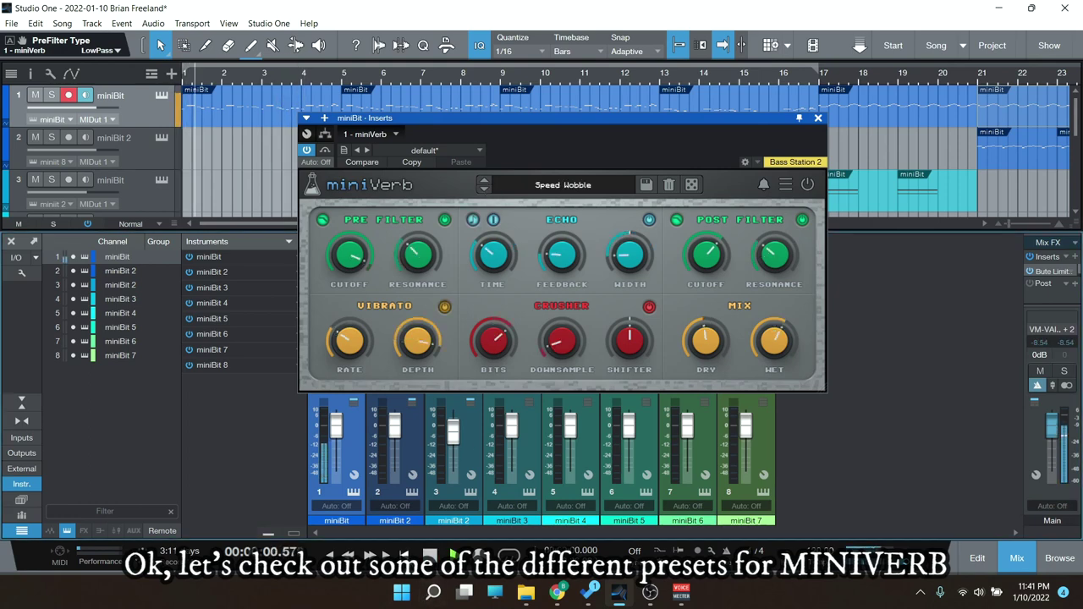
{"action": "left_click", "coordinate": [484, 192]}
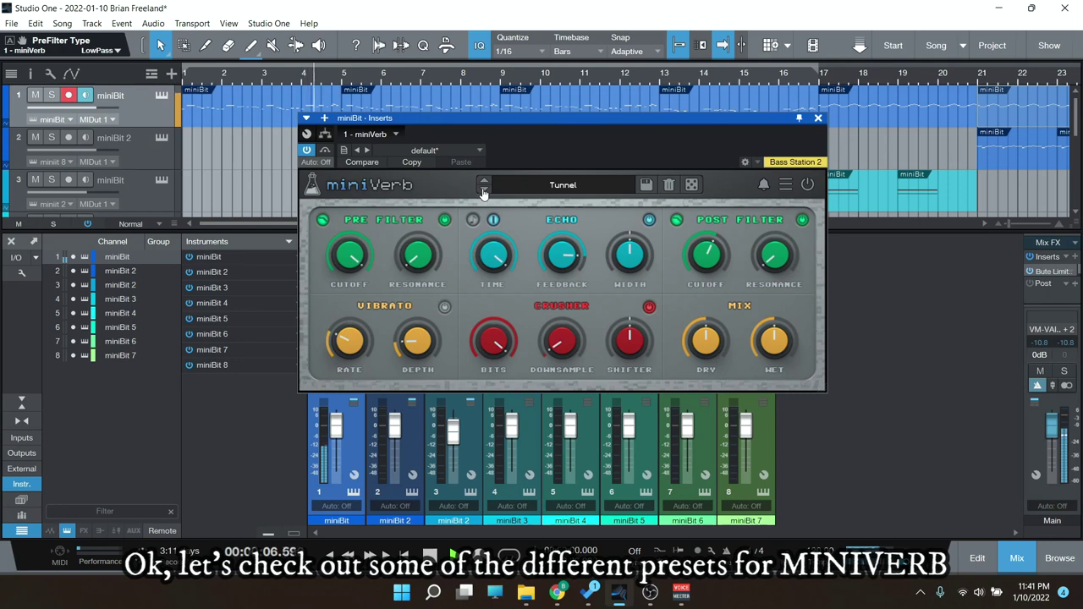
{"action": "left_click", "coordinate": [483, 192]}
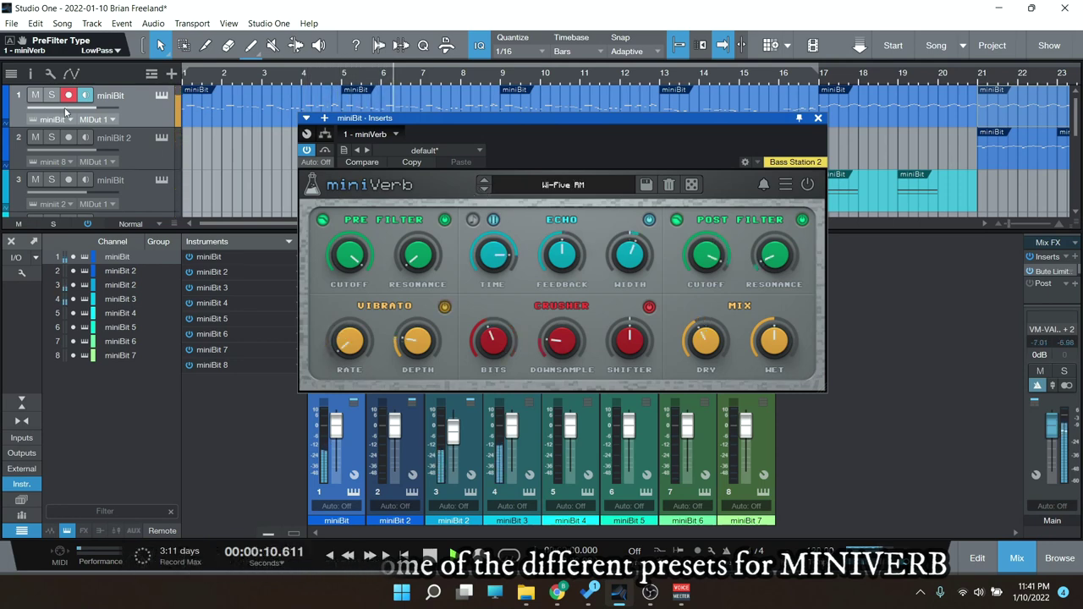
Solo the first miniBit track, stop playback, and advance miniVerb to the preset following Wi-Five RM
{"action": "key", "text": "s"}
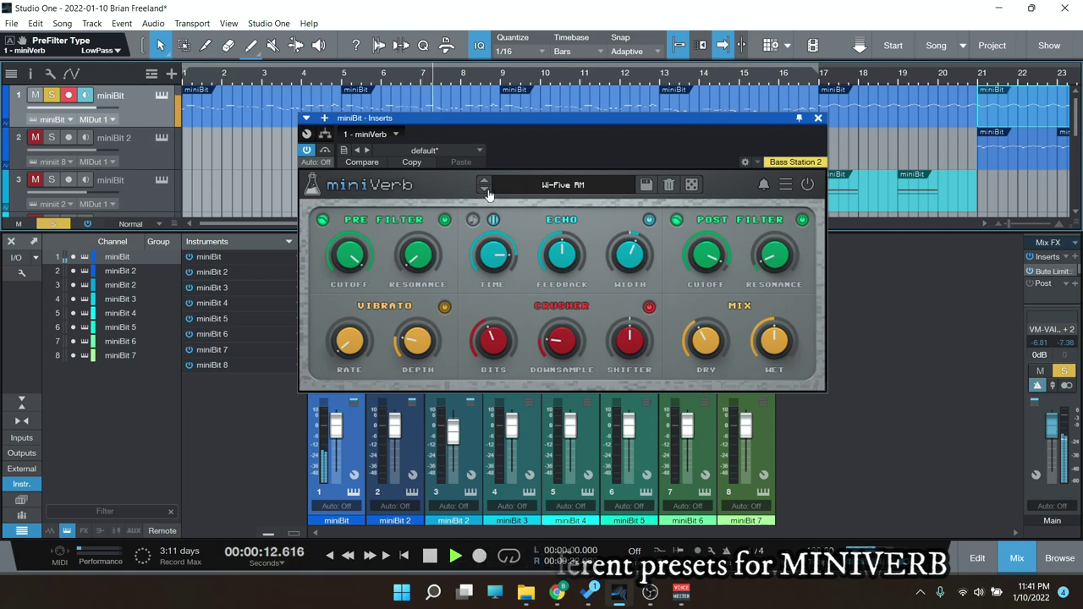
{"action": "key", "text": "space"}
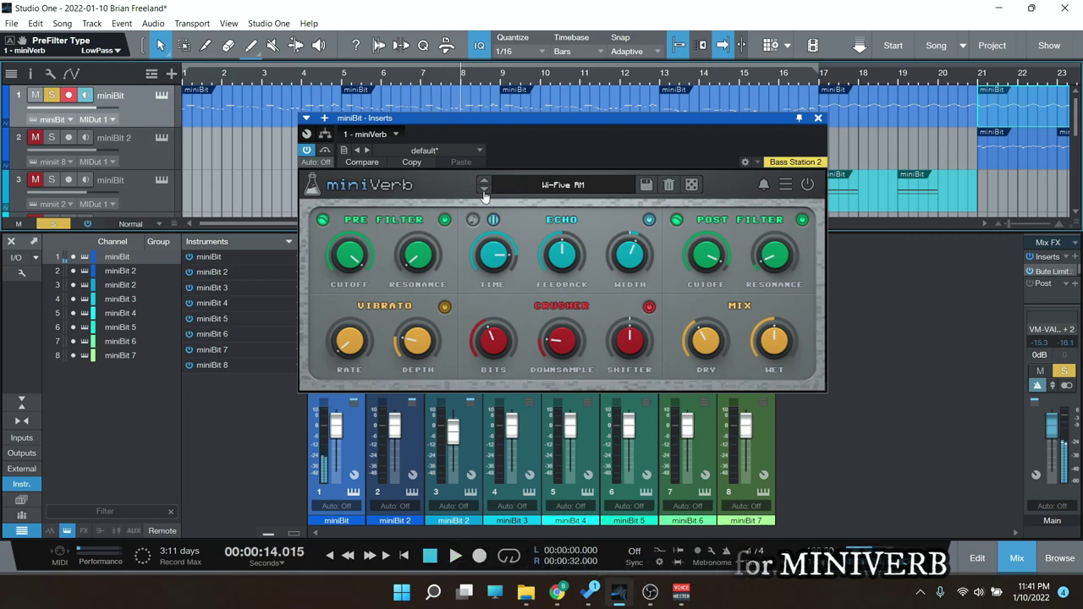
{"action": "left_click", "coordinate": [484, 191]}
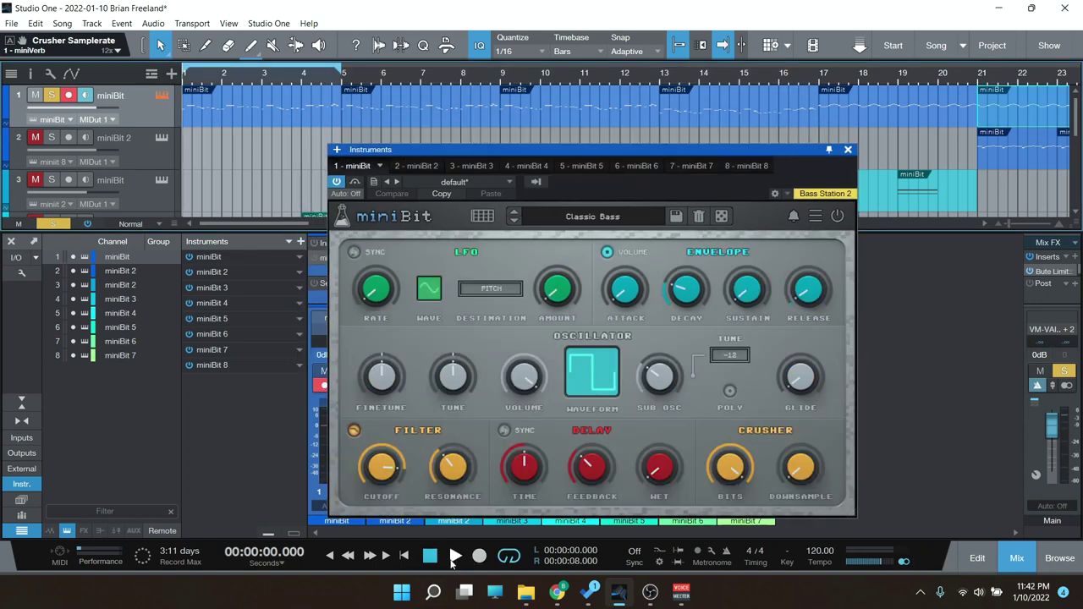
Play the looped section and step the first track's miniBit through the presets Gangster, Harmonic Bass and Rattle Roll
{"action": "left_click", "coordinate": [453, 558]}
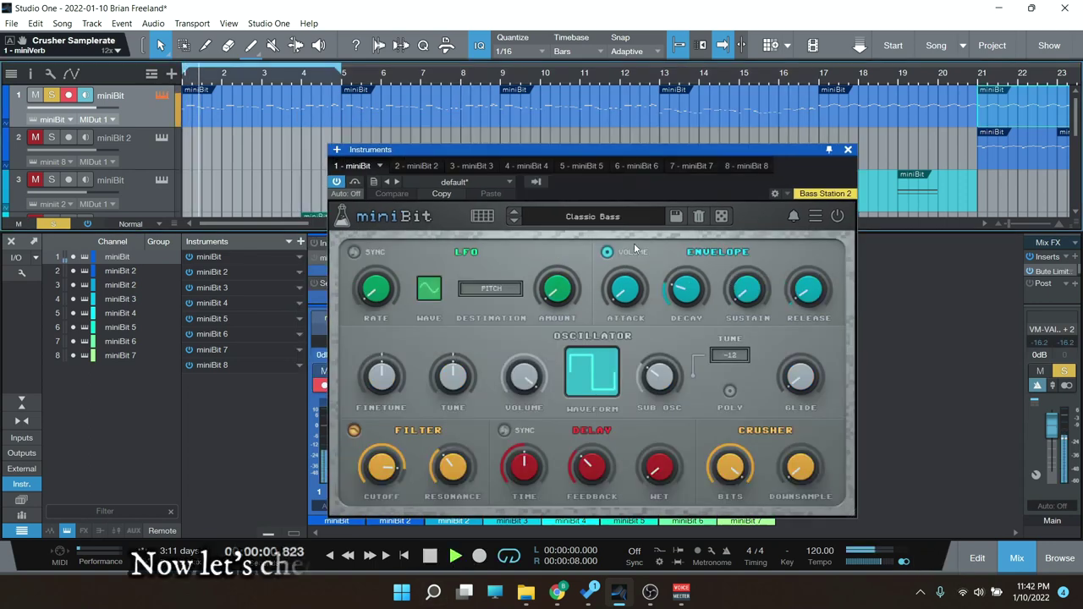
{"action": "left_click", "coordinate": [514, 223]}
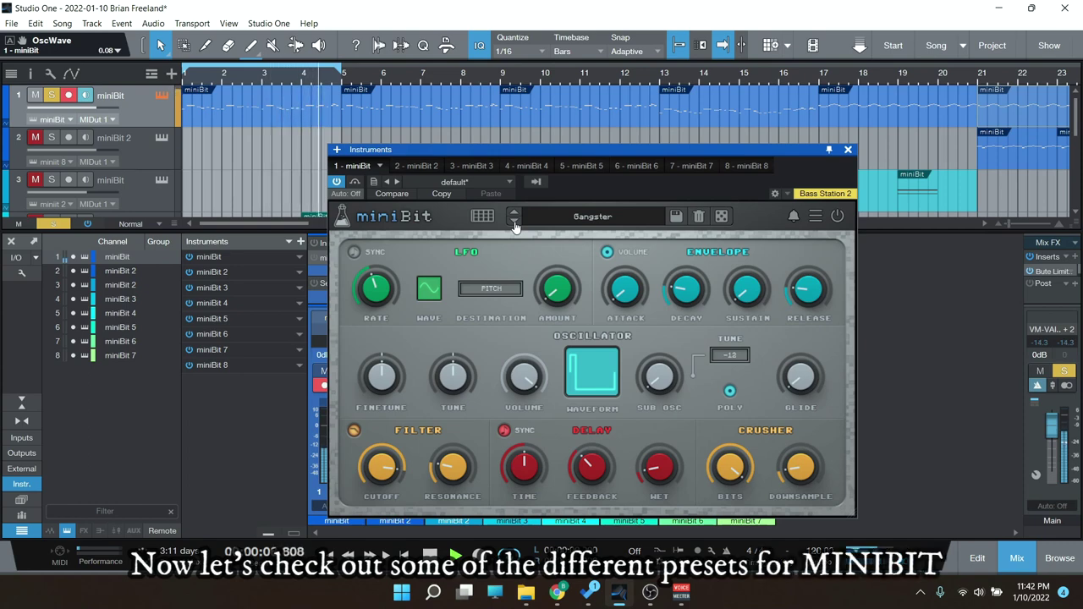
{"action": "left_click", "coordinate": [515, 223]}
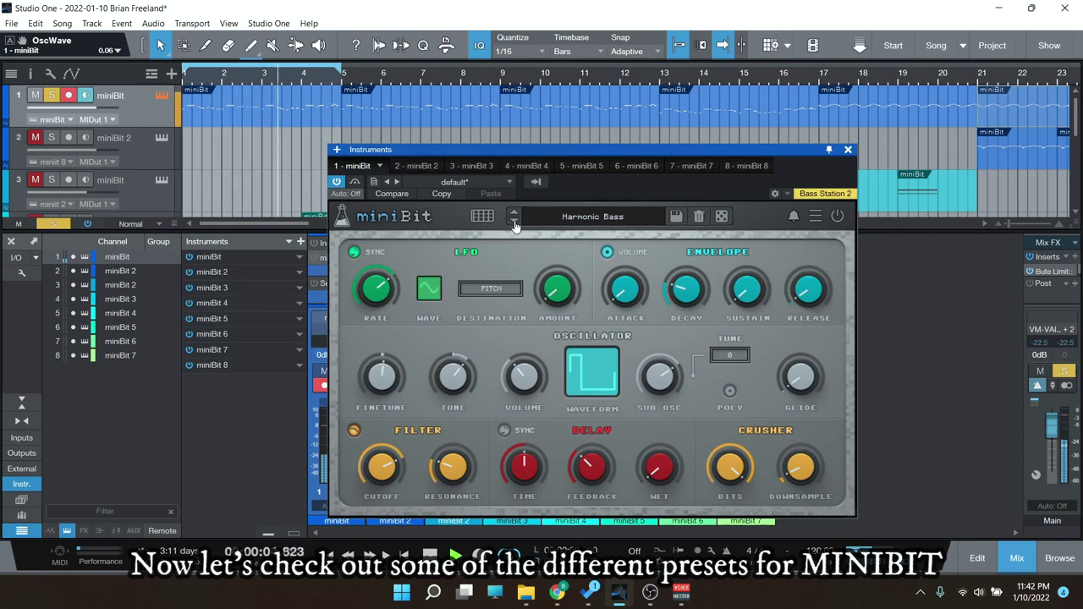
{"action": "left_click", "coordinate": [514, 224]}
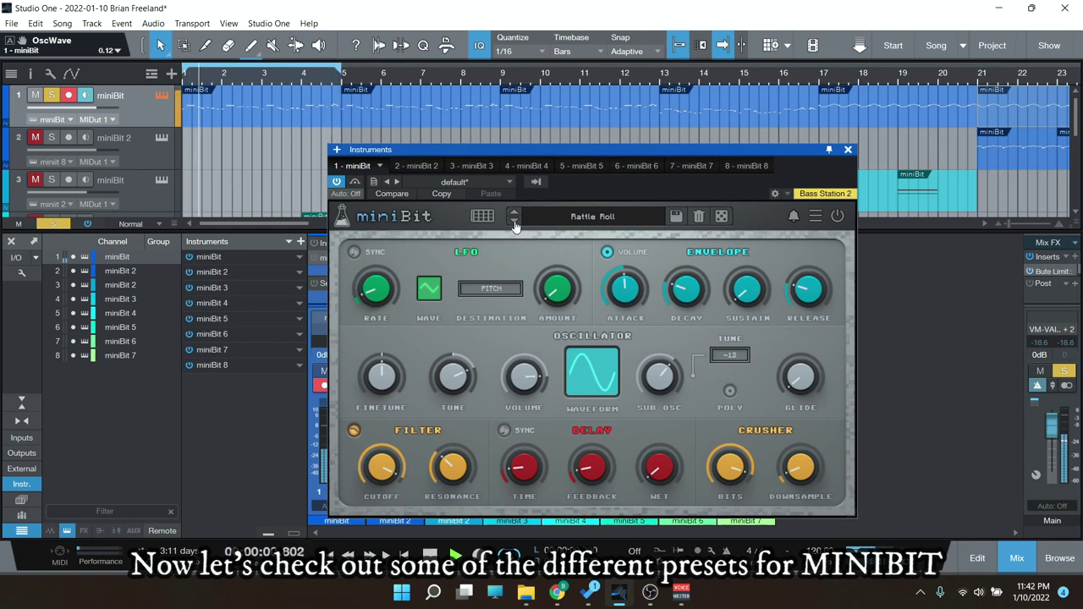
Audition the first track's miniBit presets Space Bass, Synth Flips, Wobble Bass, Wobble Crusher, 808bit Kick and Classic Cymbal over the looped section
{"action": "left_click", "coordinate": [514, 223]}
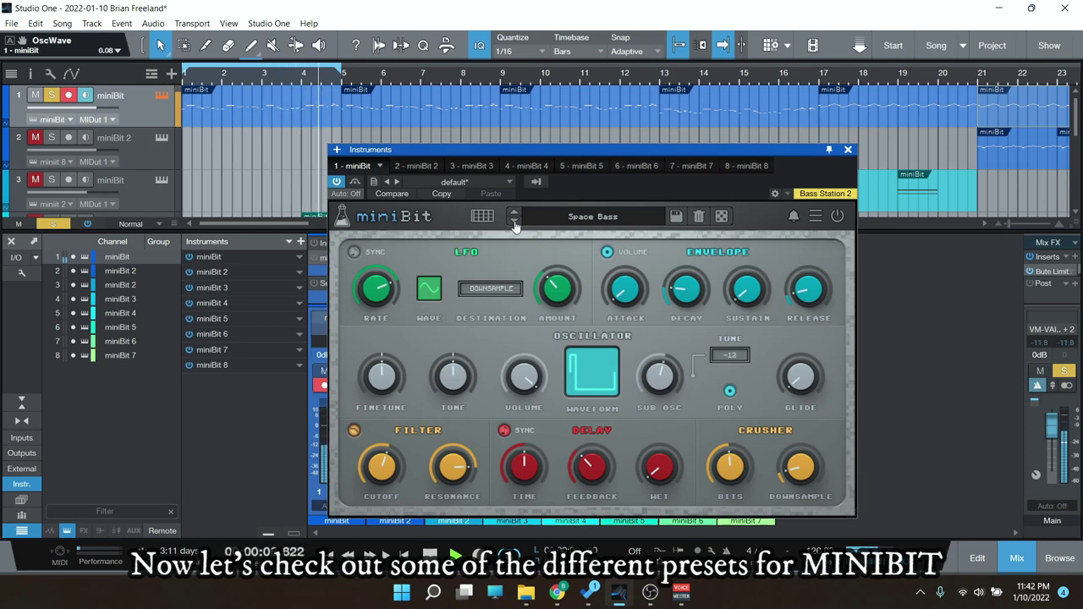
{"action": "left_click", "coordinate": [514, 223]}
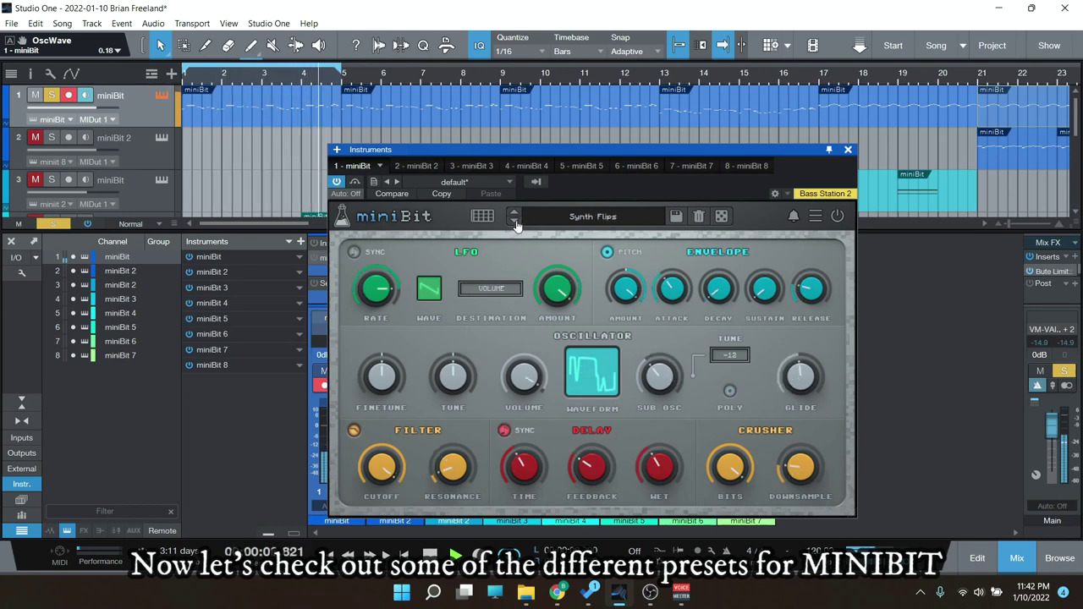
{"action": "left_click", "coordinate": [515, 222]}
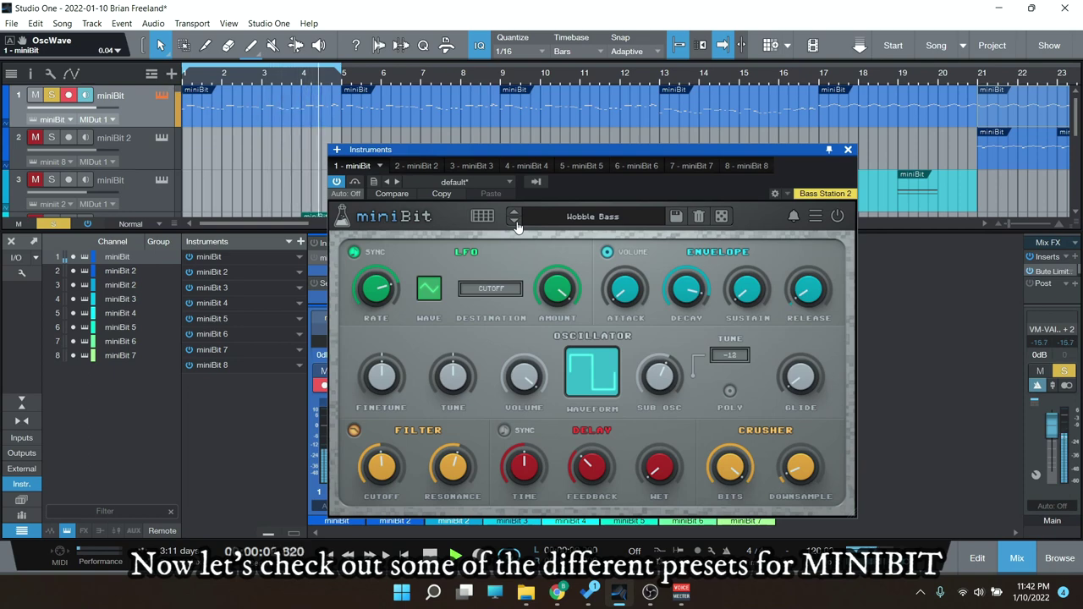
{"action": "left_click", "coordinate": [514, 222]}
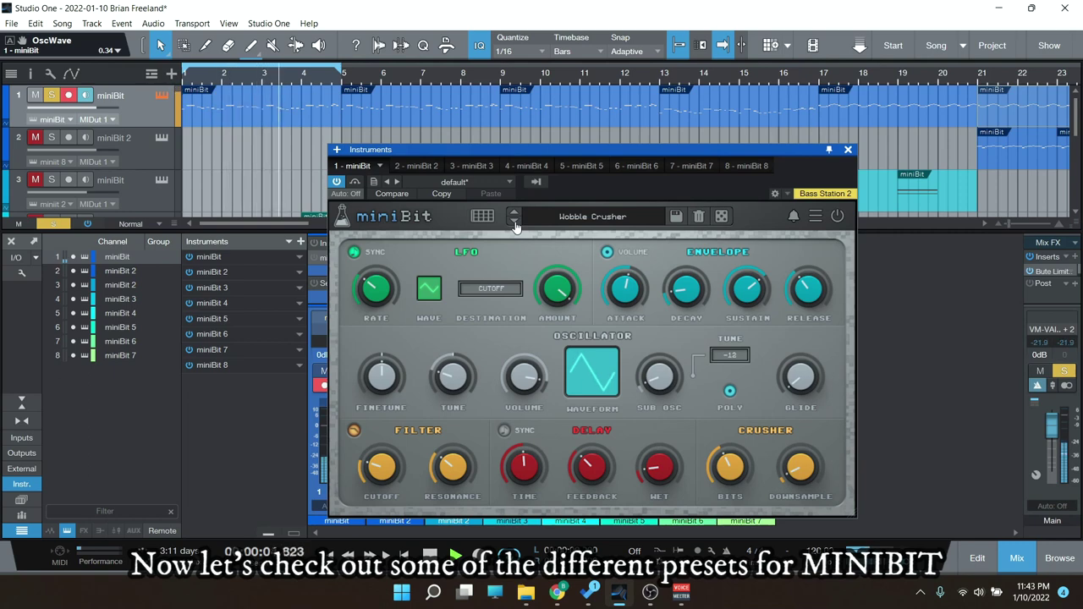
{"action": "left_click", "coordinate": [514, 222]}
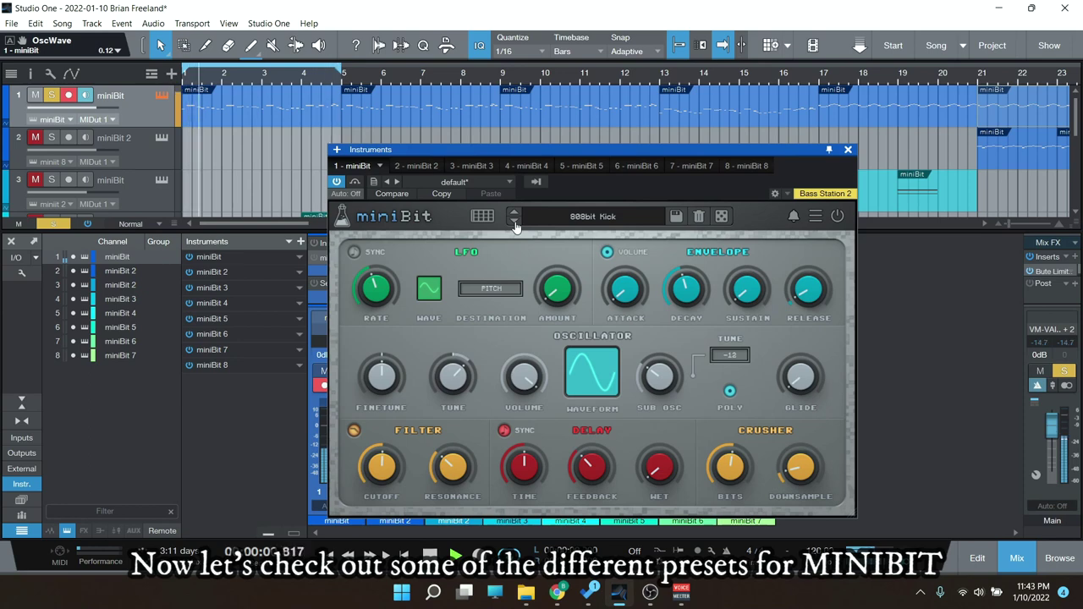
{"action": "left_click", "coordinate": [514, 222]}
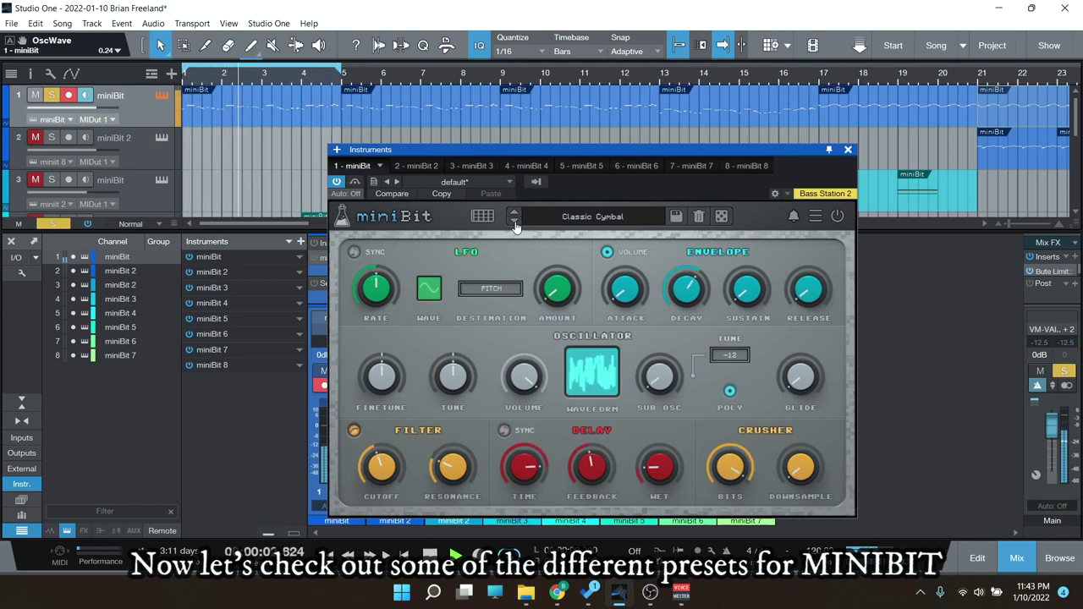
Stop playback, load the BANSURI preset from miniBit's preset list, and play the looped section with it
{"action": "key", "text": "space"}
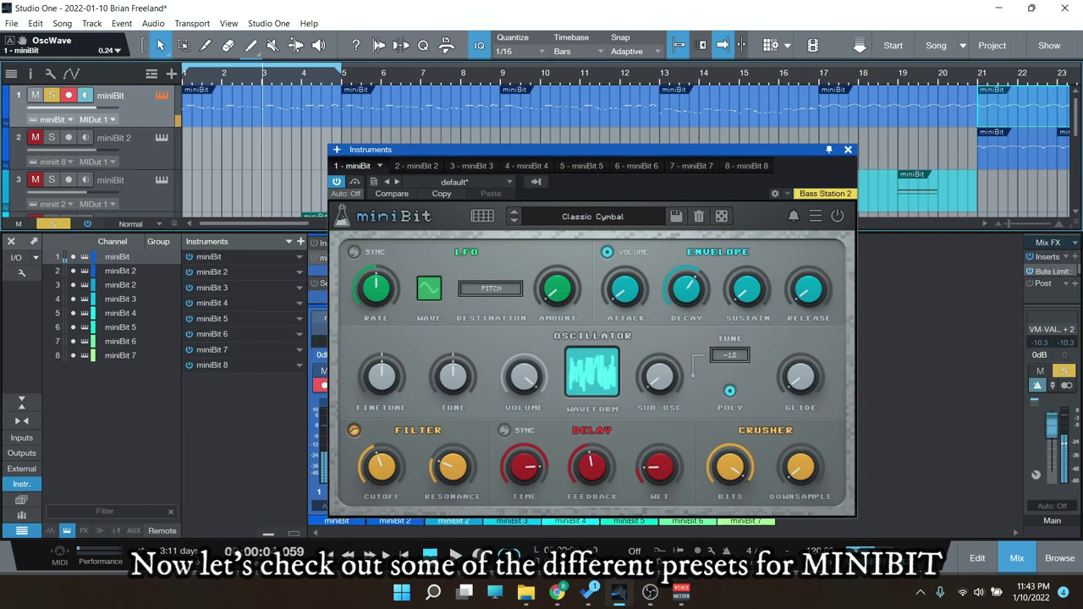
{"action": "left_click", "coordinate": [605, 218]}
{"action": "mouse_move", "coordinate": [593, 249]}
{"action": "left_click", "coordinate": [691, 264]}
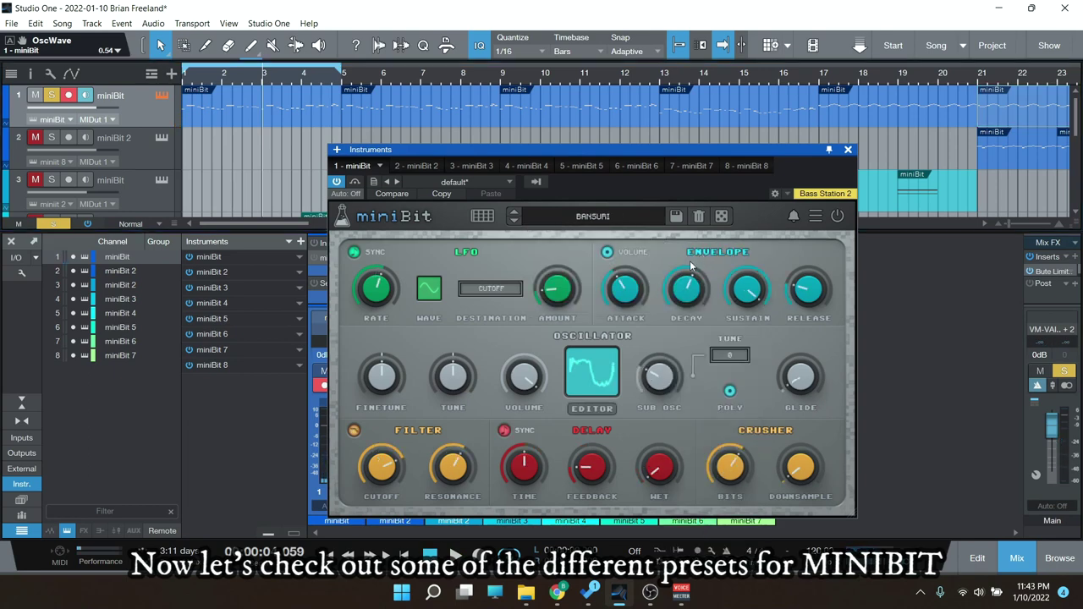
{"action": "key", "text": "space"}
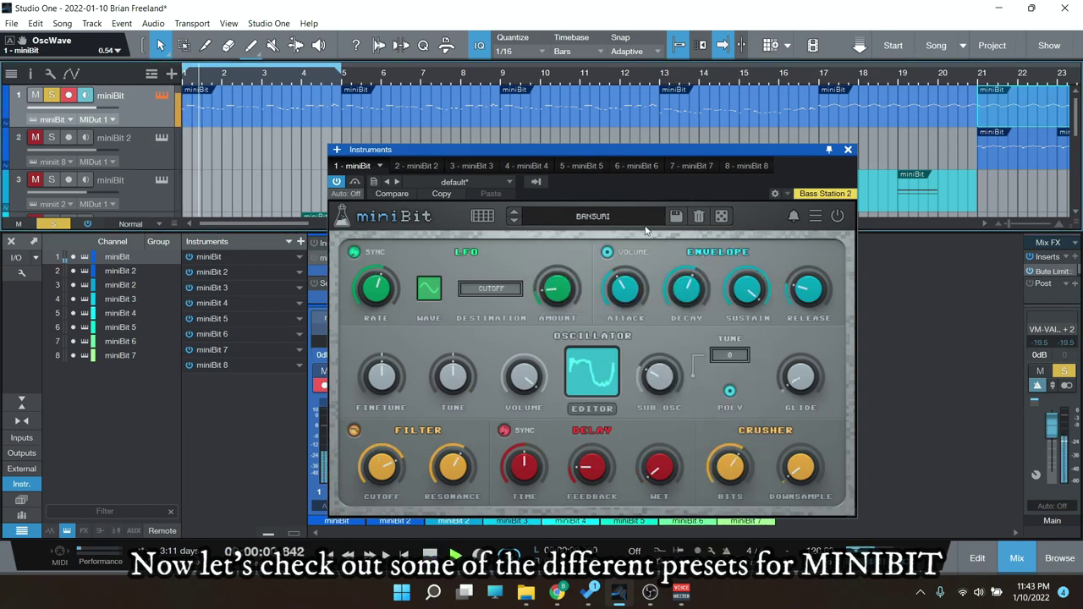
Step the first track's miniBit through BRASS, C HARPSICHORD, C ORGAN, CELLO, DRUM N' BASS and EASTERWORLD during looped playback
{"action": "left_click", "coordinate": [513, 224]}
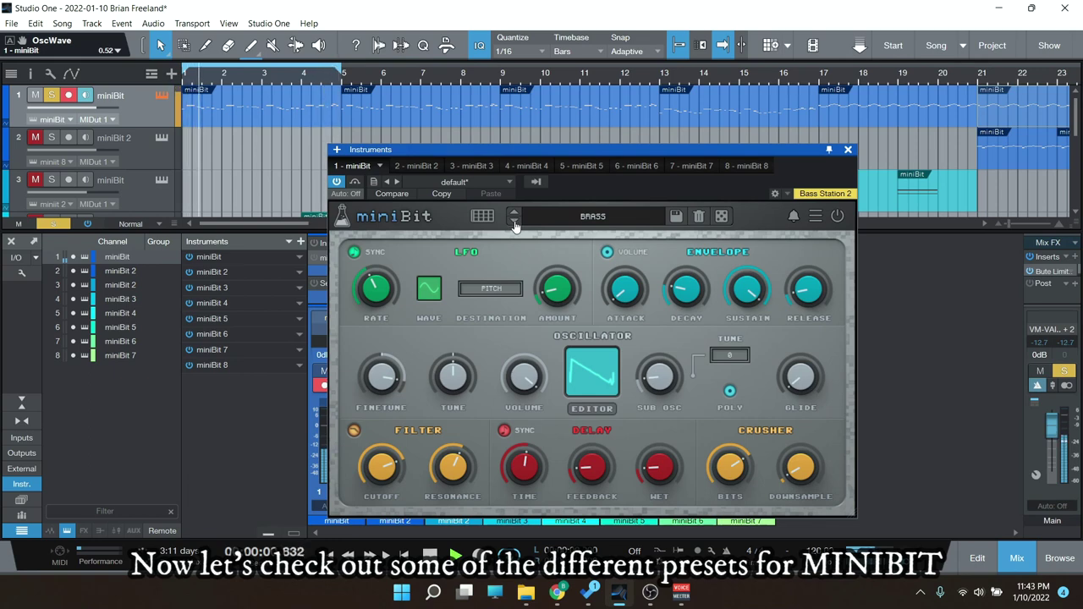
{"action": "left_click", "coordinate": [514, 223]}
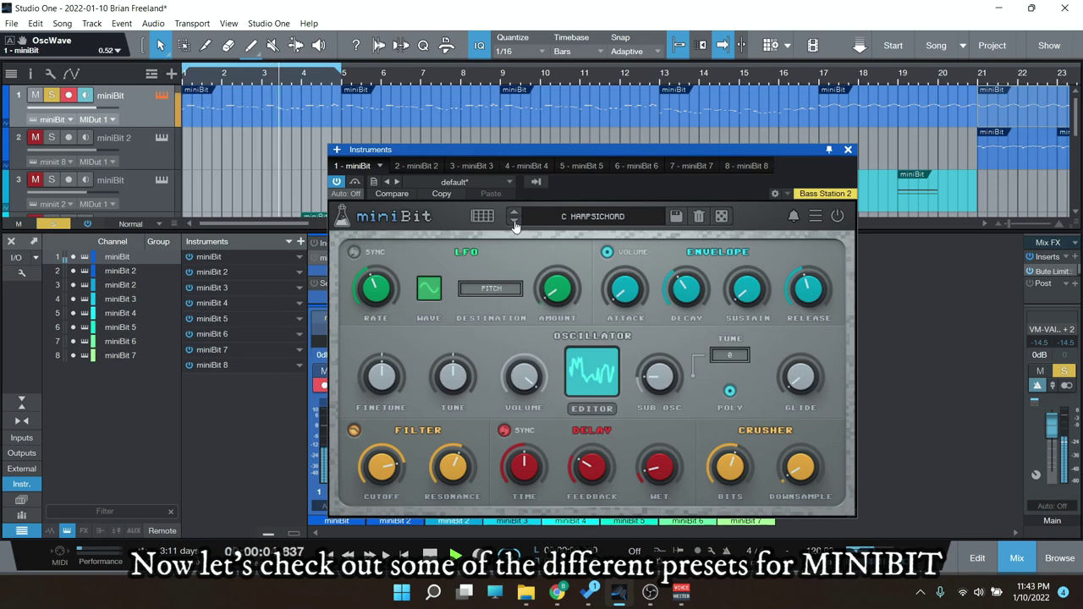
{"action": "left_click", "coordinate": [513, 224]}
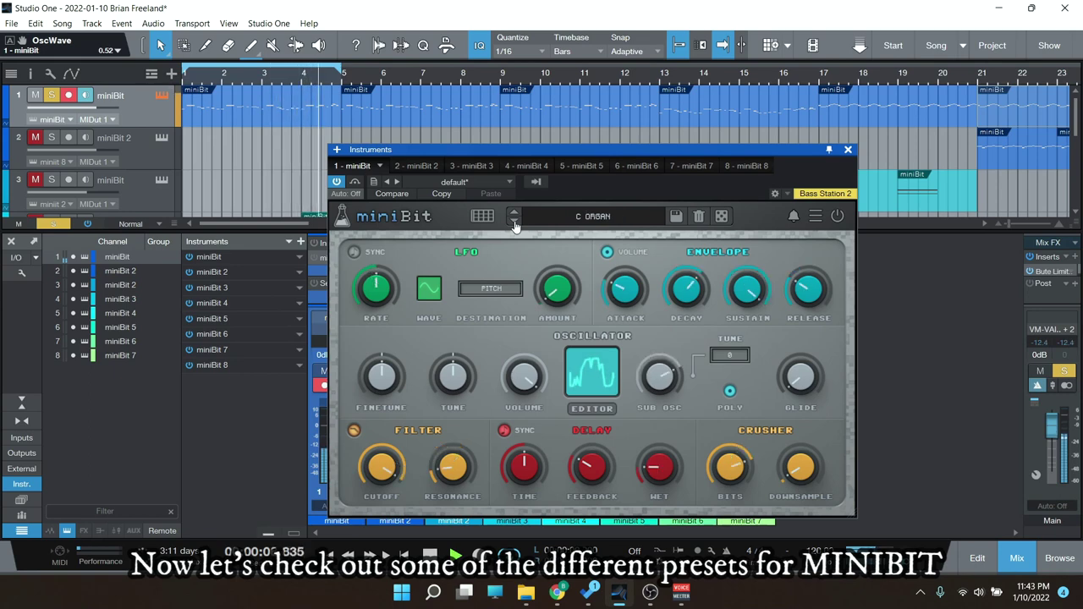
{"action": "left_click", "coordinate": [514, 223]}
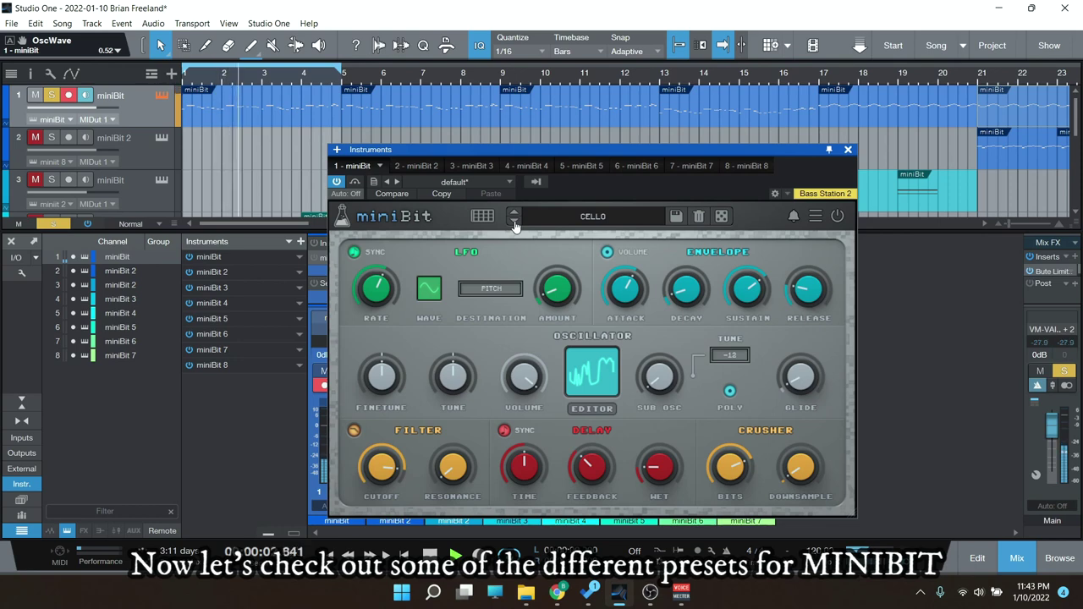
{"action": "left_click", "coordinate": [513, 223]}
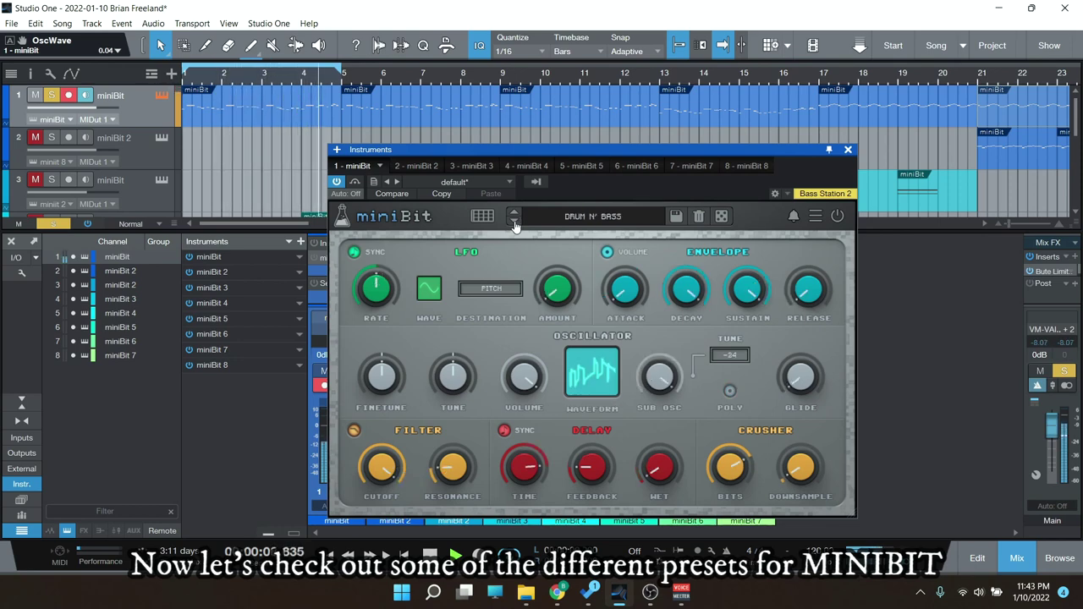
{"action": "left_click", "coordinate": [514, 223]}
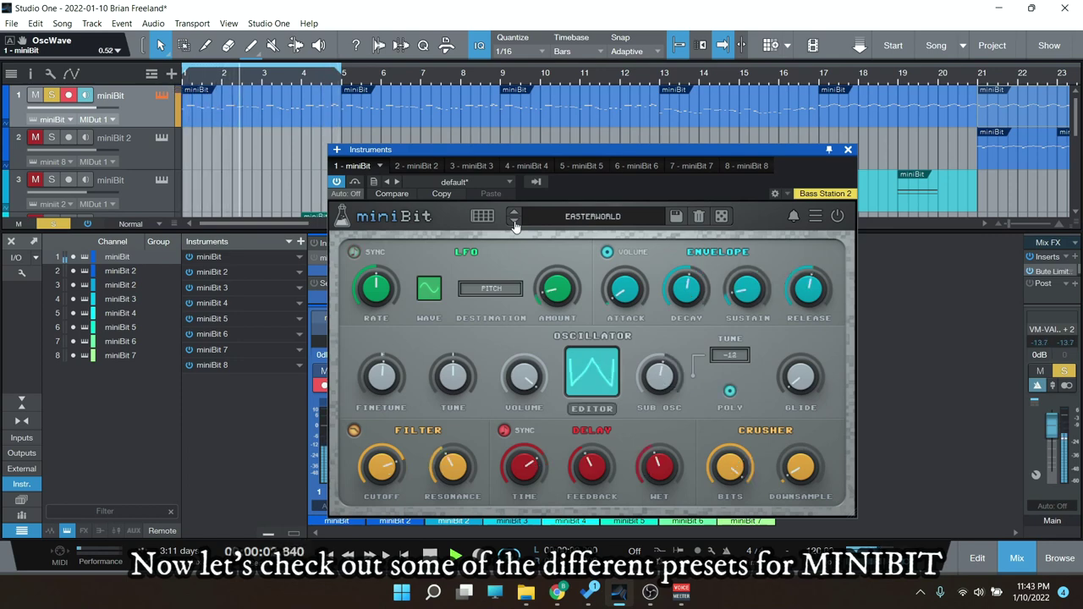
Audition the miniBit presets FELT PIANO, G PIANO, Jazz A BASS, MEGALEAD and OKOTO during looped playback, advancing to the preset following OKOTO
{"action": "left_click", "coordinate": [513, 223]}
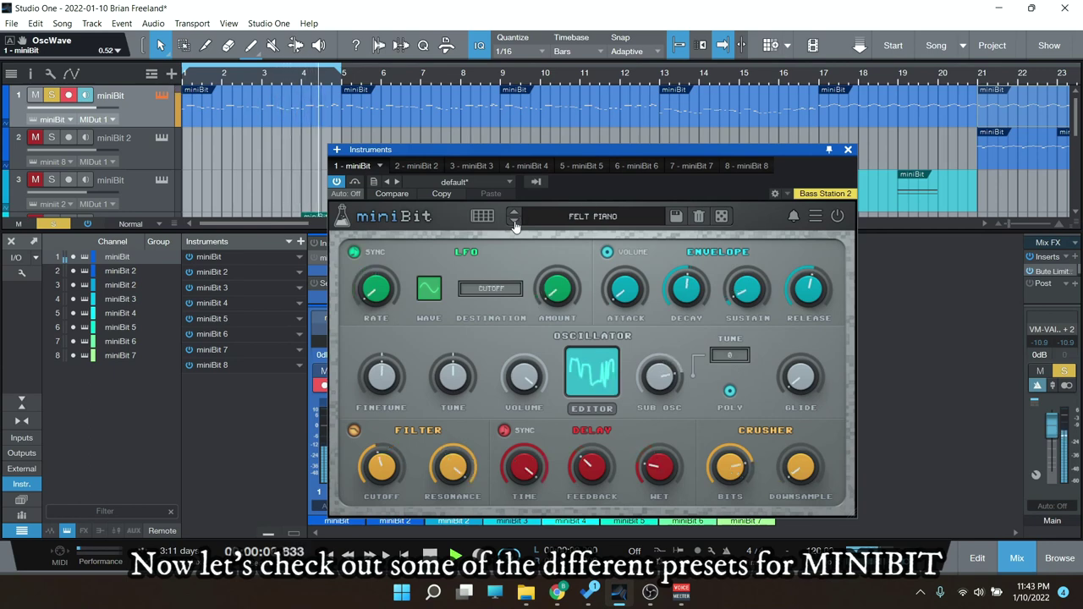
{"action": "left_click", "coordinate": [513, 223]}
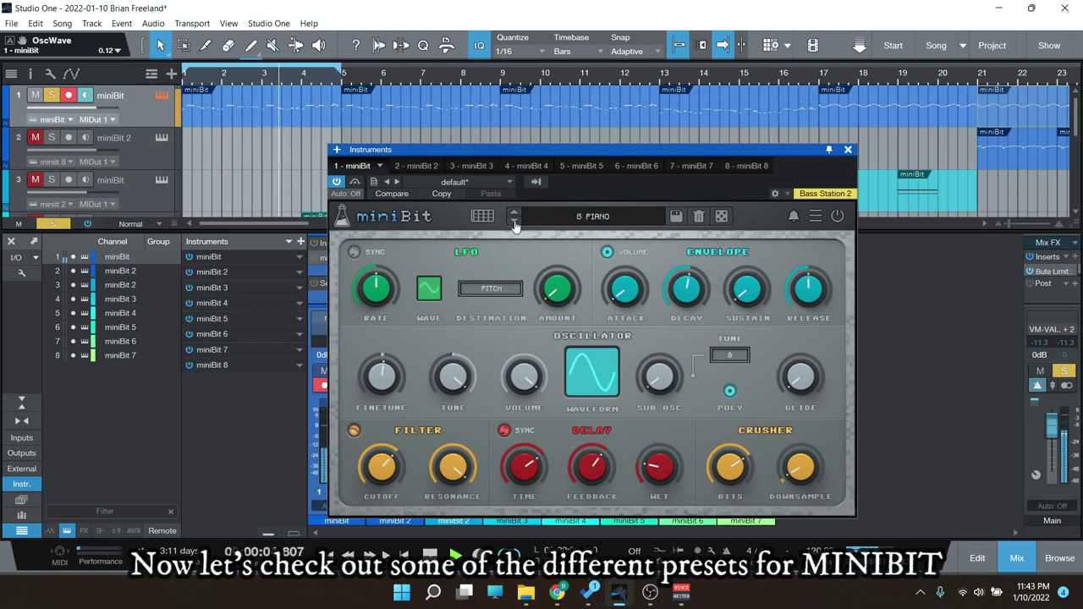
{"action": "left_click", "coordinate": [513, 223]}
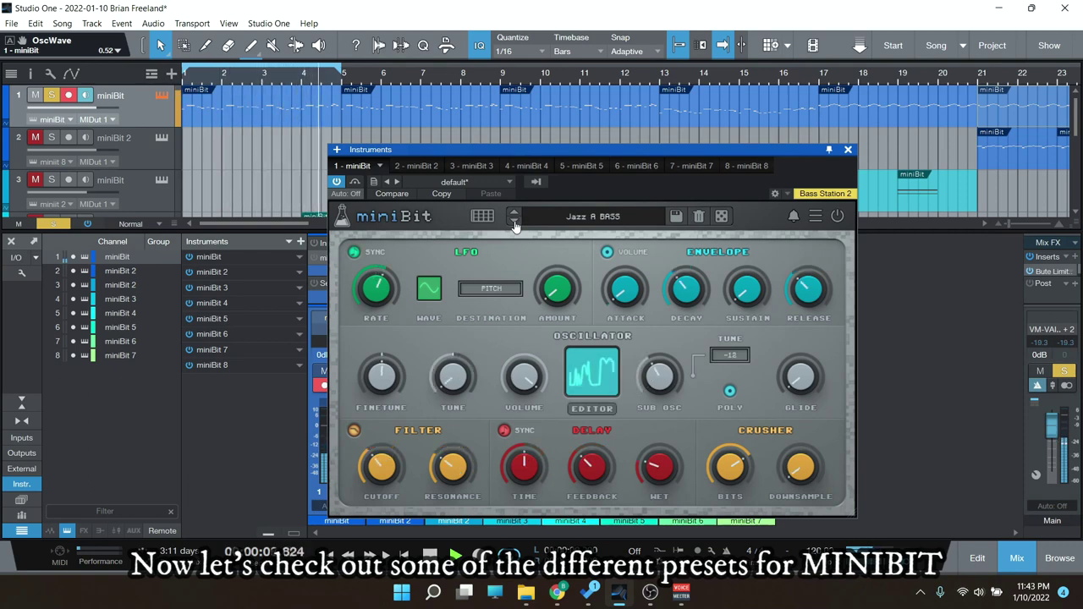
{"action": "left_click", "coordinate": [514, 223]}
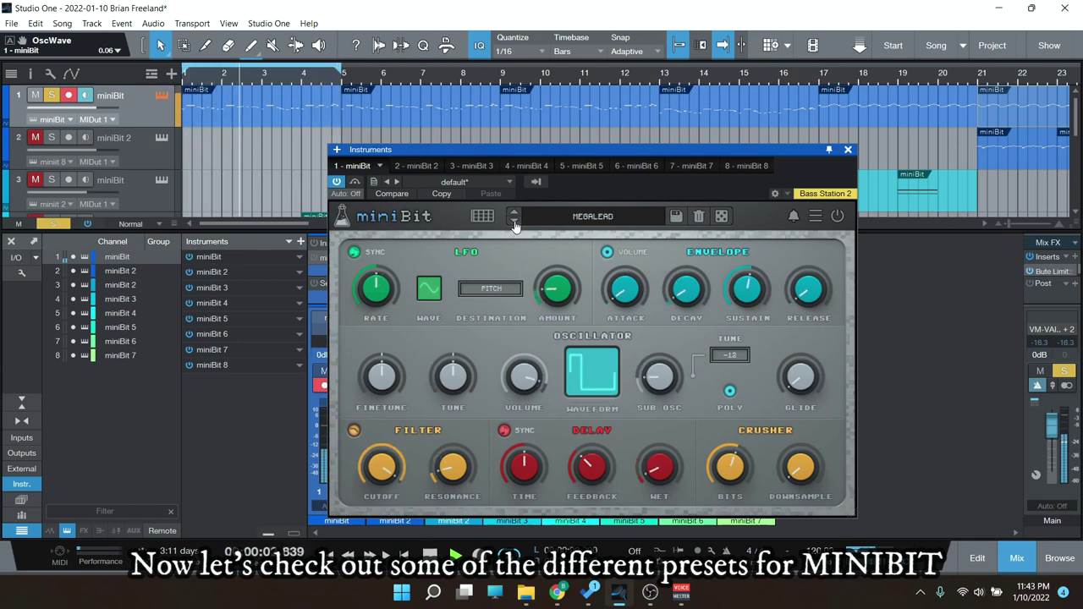
{"action": "left_click", "coordinate": [514, 223]}
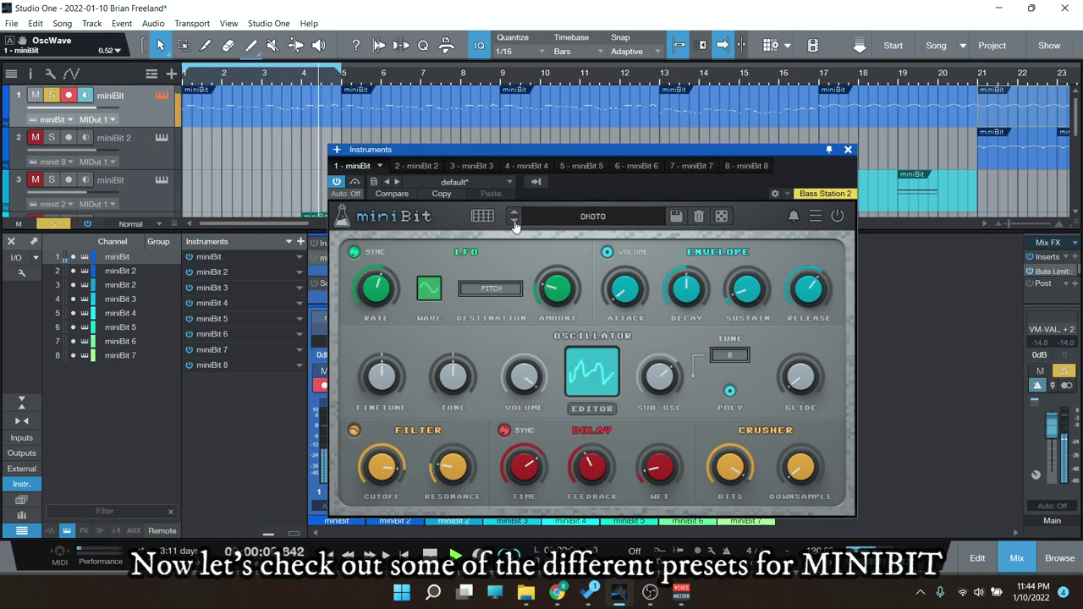
{"action": "left_click", "coordinate": [513, 224]}
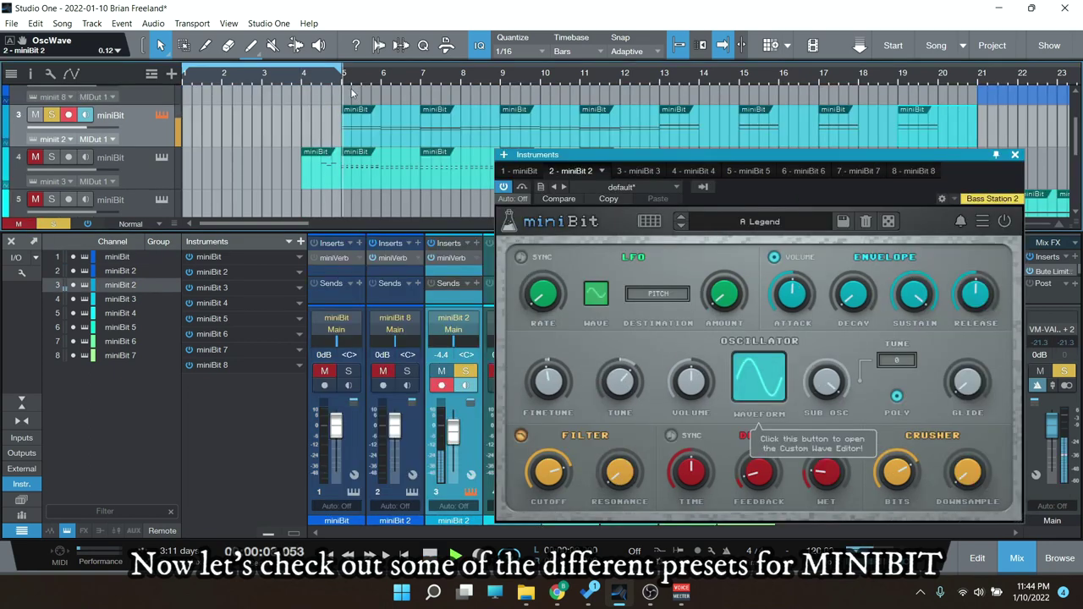
Audition Alpha, Analog Bits, Careful and Creepy on the third track's miniBit 2, replaying from bar 5 and advancing to the preset after Creepy
{"action": "left_click_drag", "start_coordinate": [656, 156], "coordinate": [676, 154]}
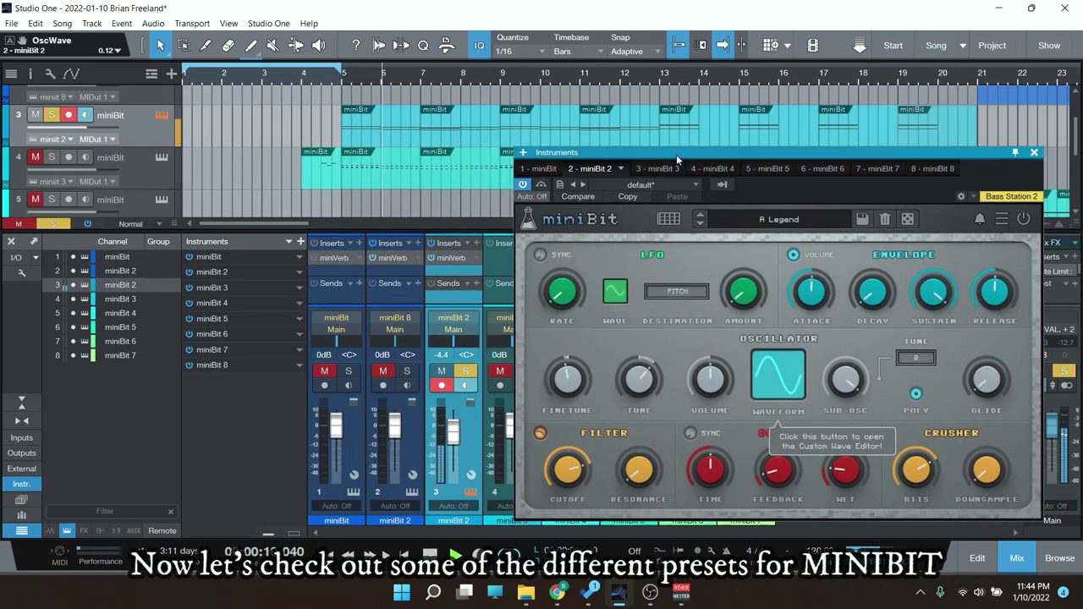
{"action": "left_click", "coordinate": [700, 225]}
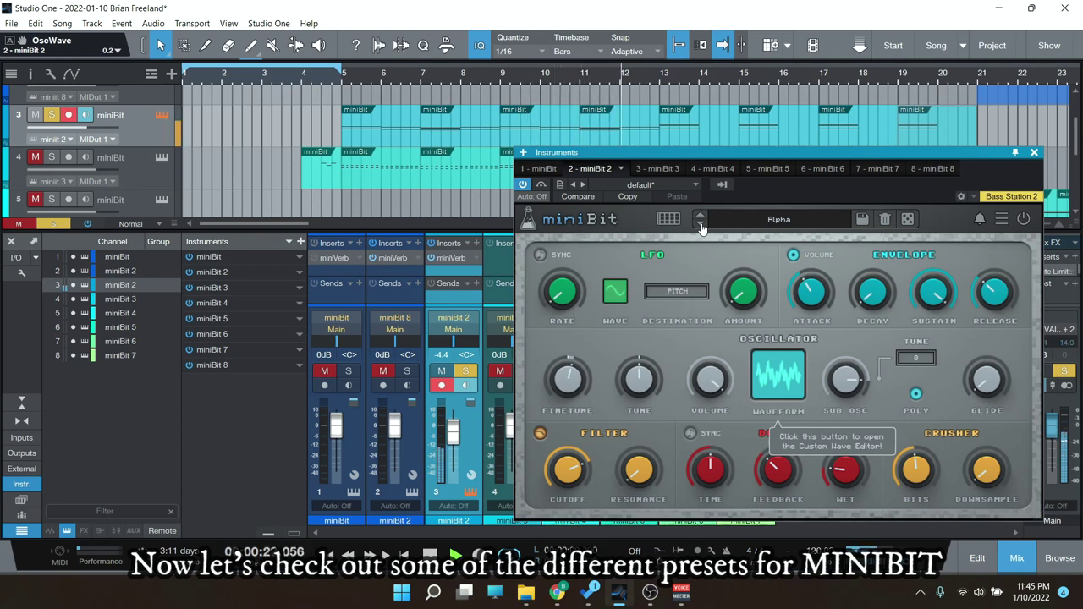
{"action": "left_click", "coordinate": [700, 225]}
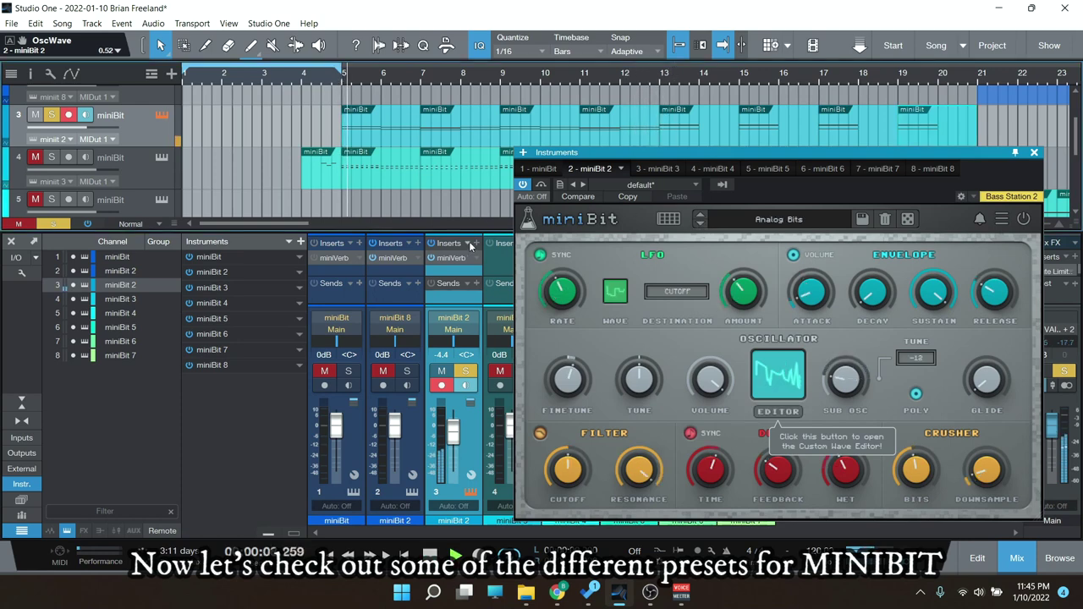
{"action": "left_click", "coordinate": [701, 225]}
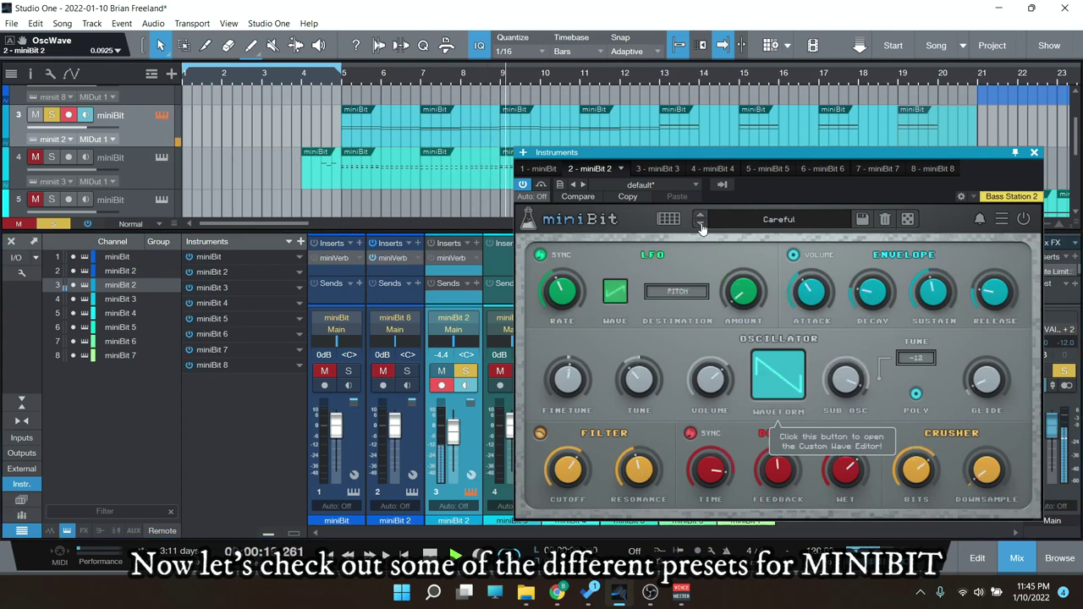
{"action": "left_click", "coordinate": [701, 225]}
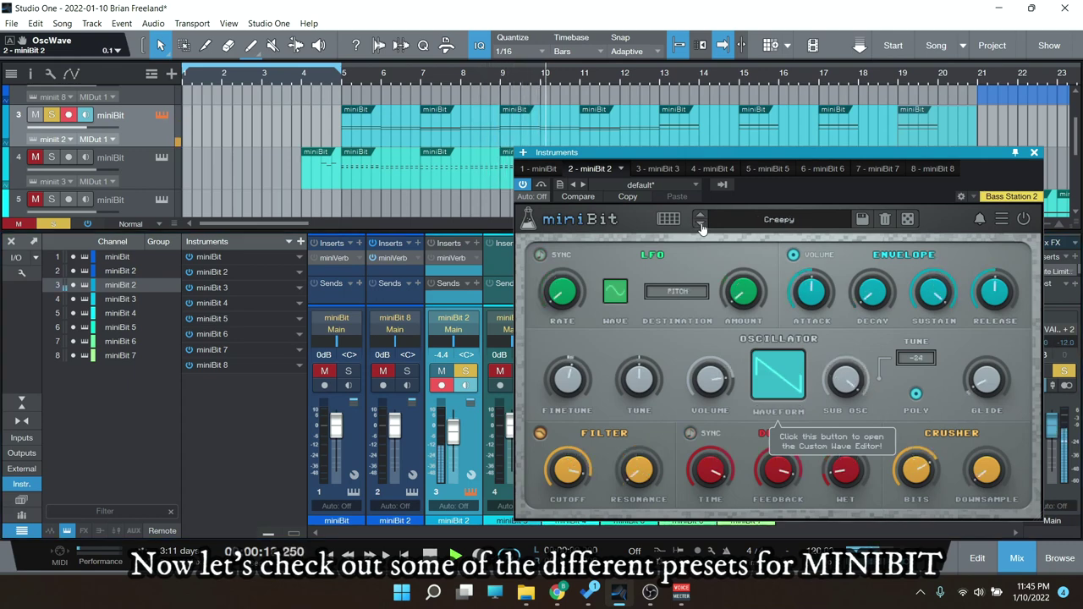
{"action": "left_click", "coordinate": [343, 81]}
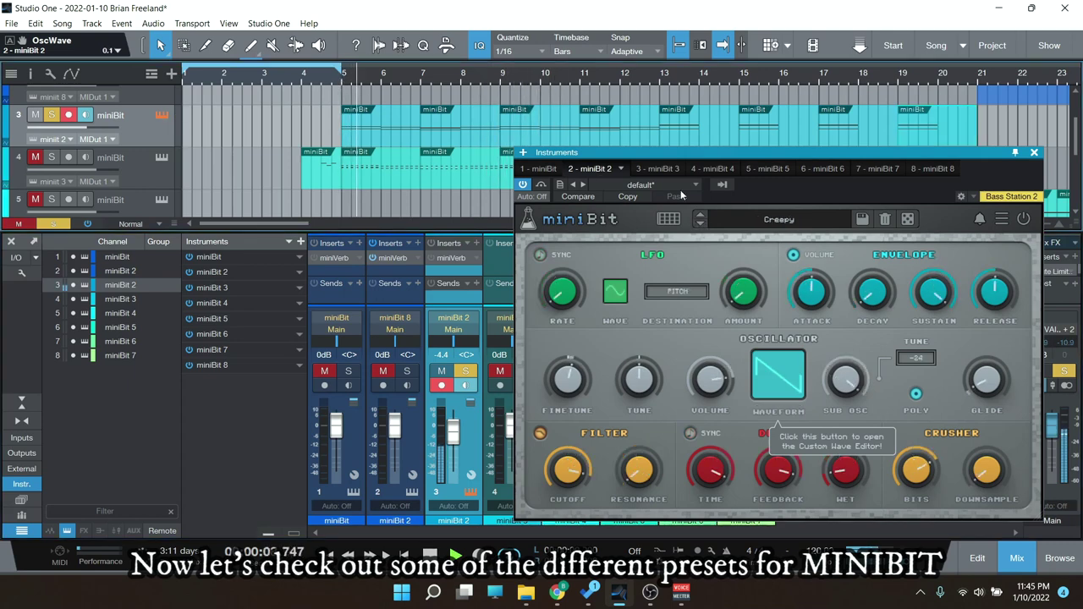
{"action": "left_click", "coordinate": [699, 224]}
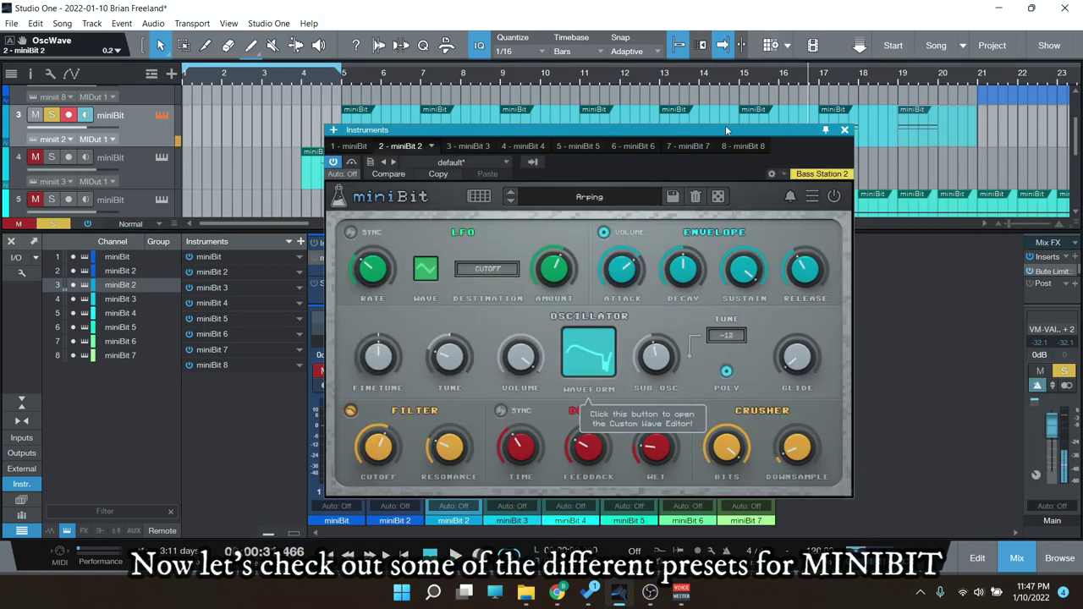
With playback stopped, step miniBit 2 through Build Up, Circuit Style, Danger Pace, Dialing In, Drumming, Englion and FN-Bits & Crush (Rhy)
{"action": "left_click", "coordinate": [511, 202]}
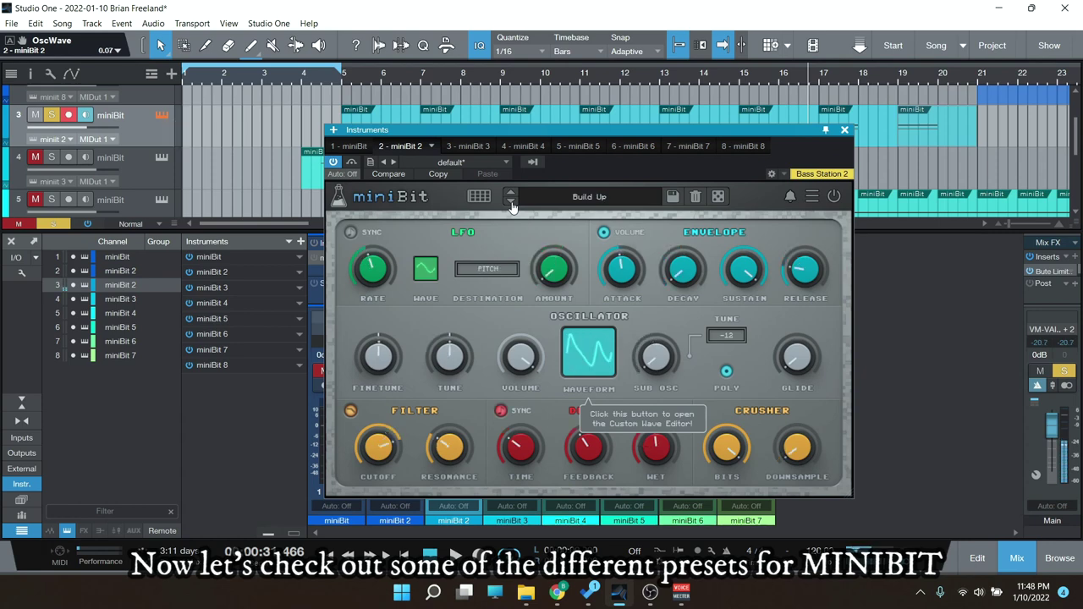
{"action": "left_click", "coordinate": [511, 202]}
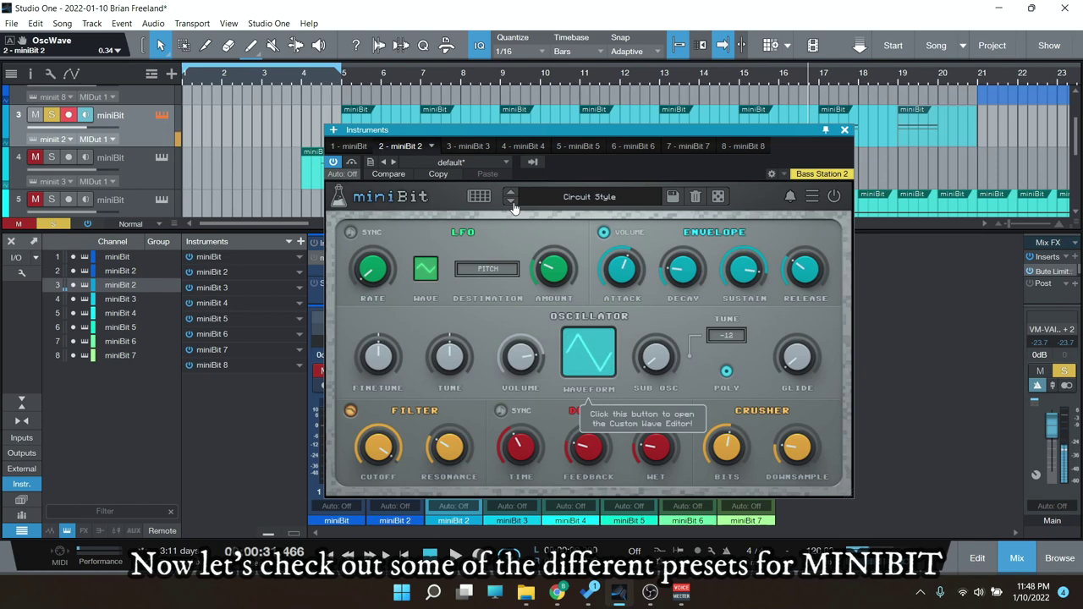
{"action": "left_click", "coordinate": [511, 202]}
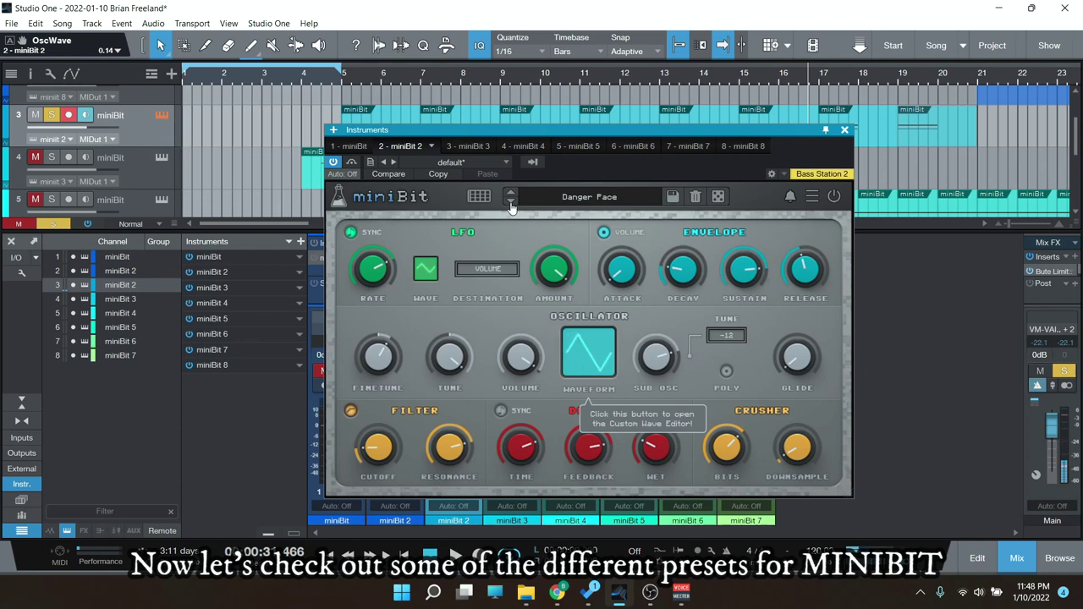
{"action": "left_click", "coordinate": [510, 203]}
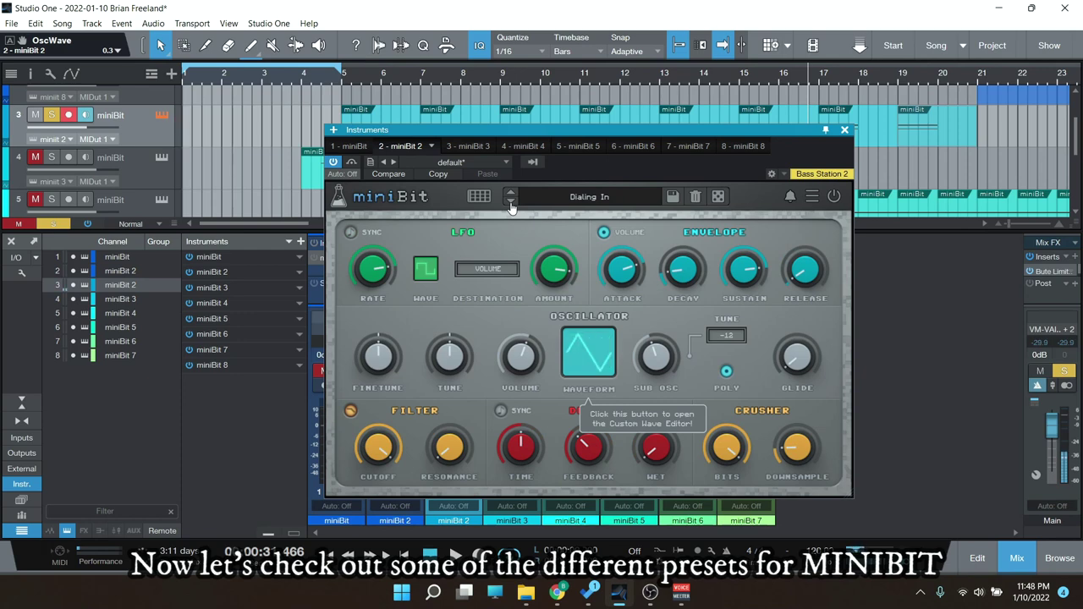
{"action": "left_click", "coordinate": [510, 203]}
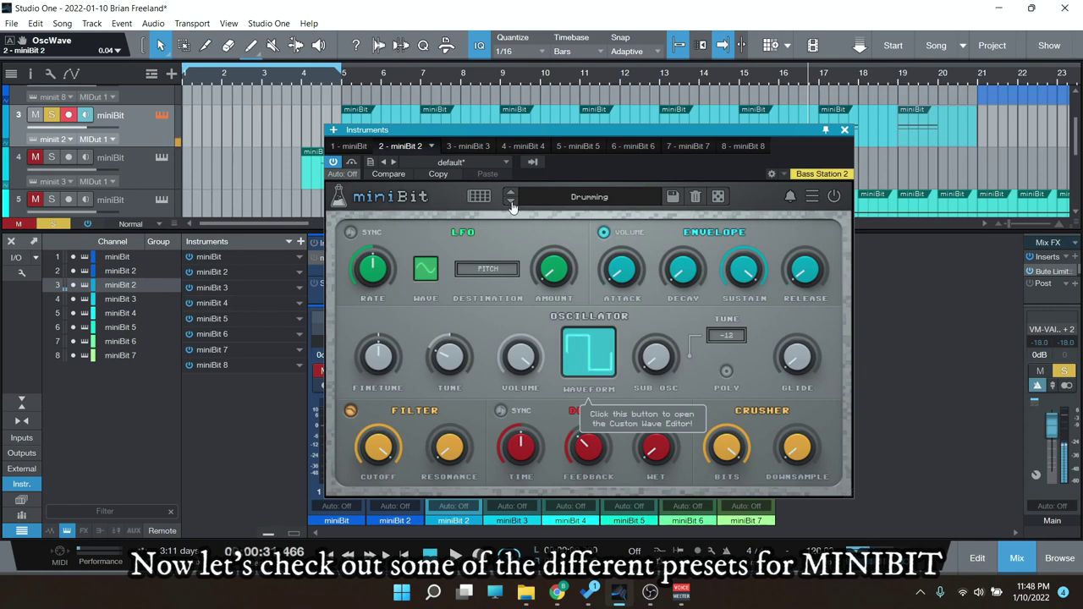
{"action": "left_click", "coordinate": [510, 203]}
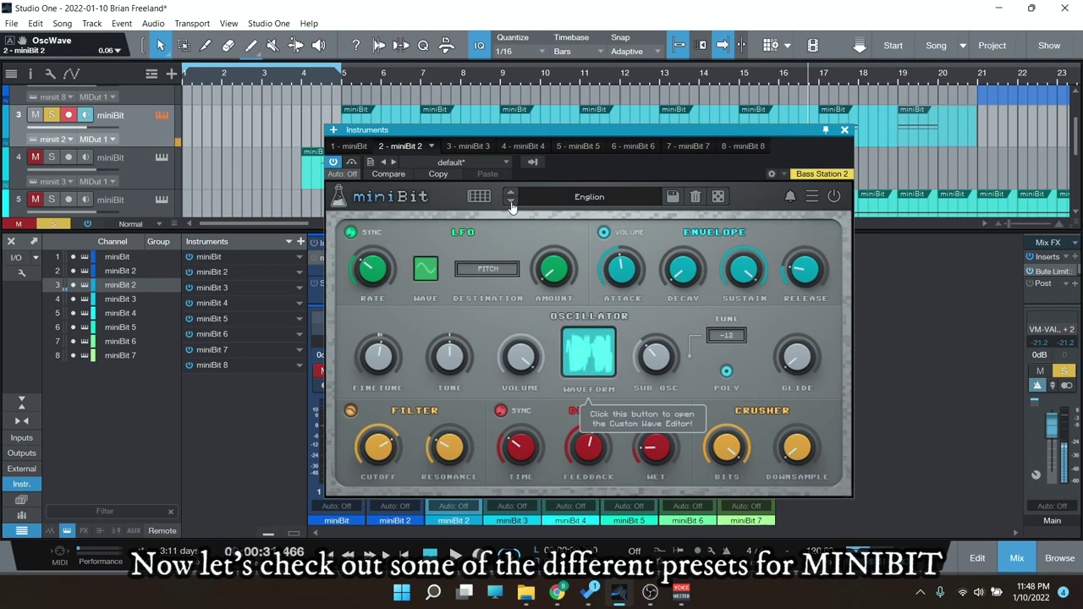
{"action": "left_click", "coordinate": [510, 203]}
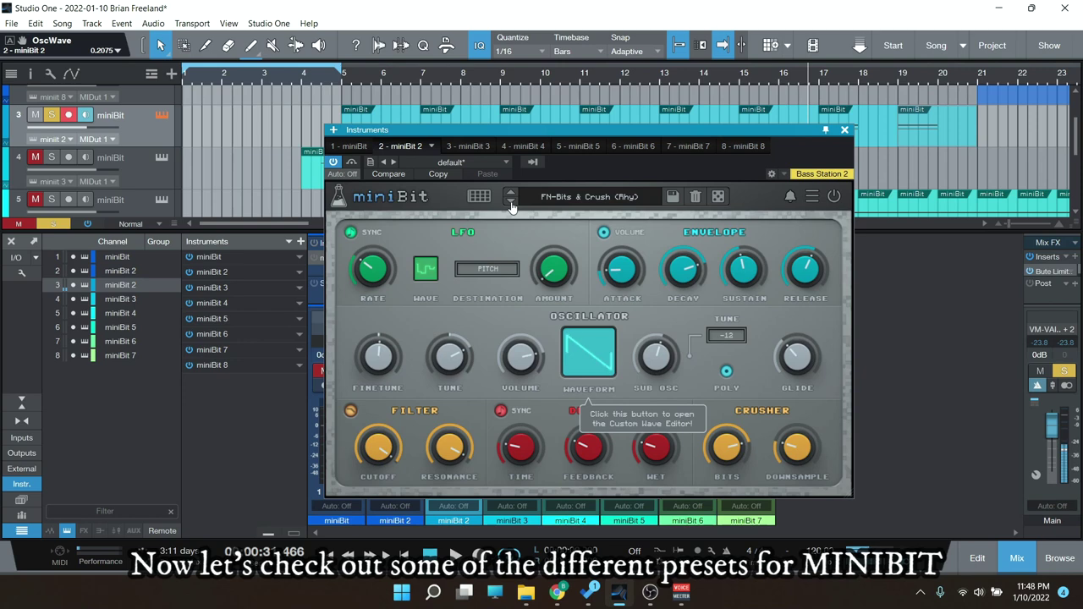
Audition the miniBit 2 presets FN-Chords 4 Everyone II (CHO), FN-Chords 4 Everyone, FN-Floating Arp, FN-Into Your Face (ARP), FN-Like An ARP (ARP) and FN-Loud SFX (SFX)
{"action": "left_click", "coordinate": [510, 203]}
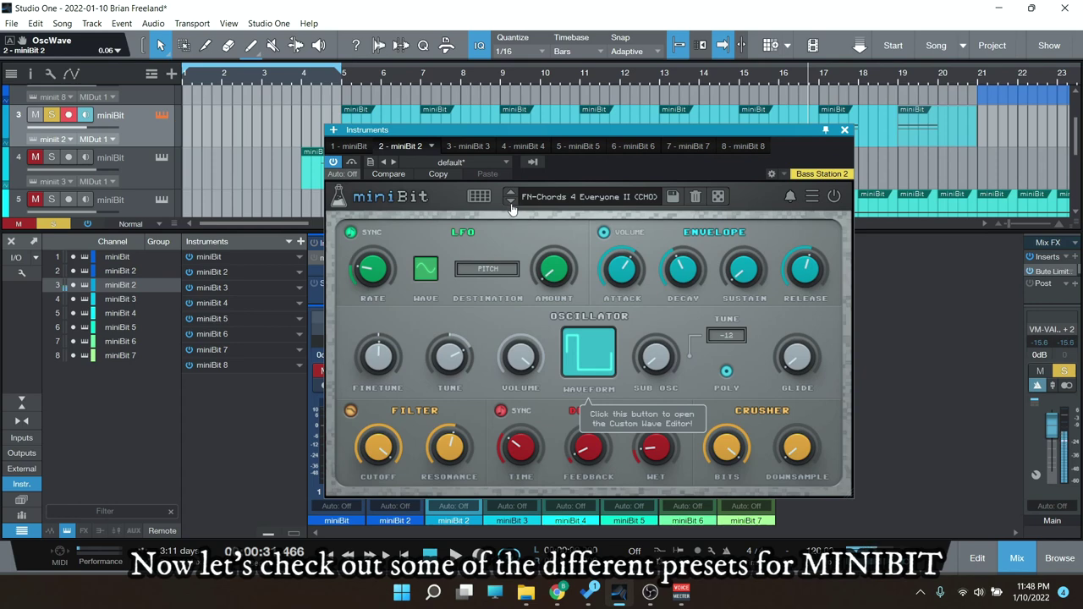
{"action": "left_click", "coordinate": [511, 203]}
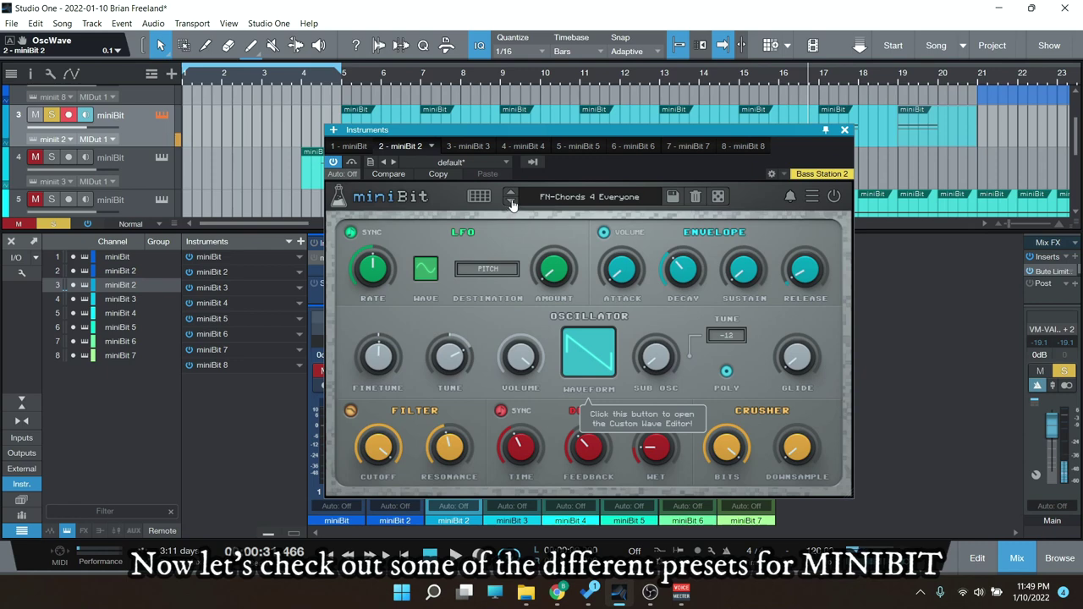
{"action": "left_click", "coordinate": [511, 203]}
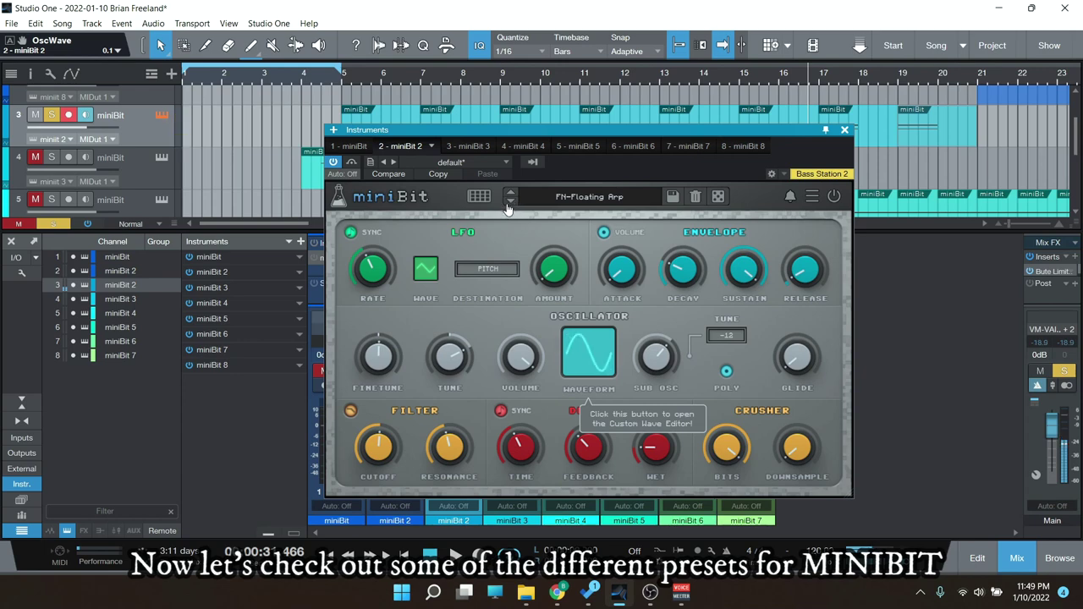
{"action": "left_click", "coordinate": [511, 203]}
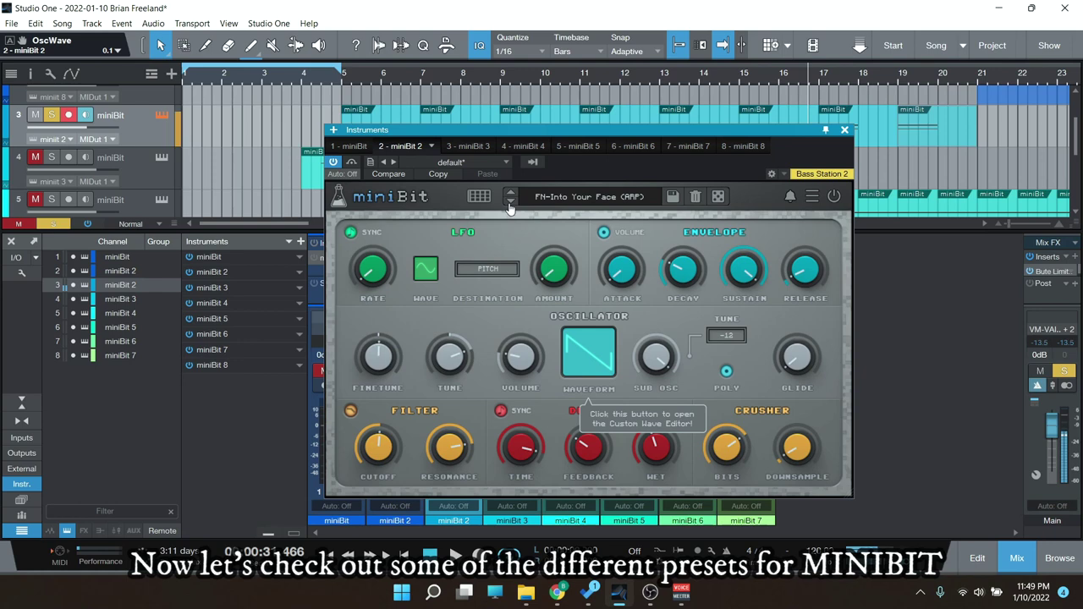
{"action": "left_click", "coordinate": [509, 203]}
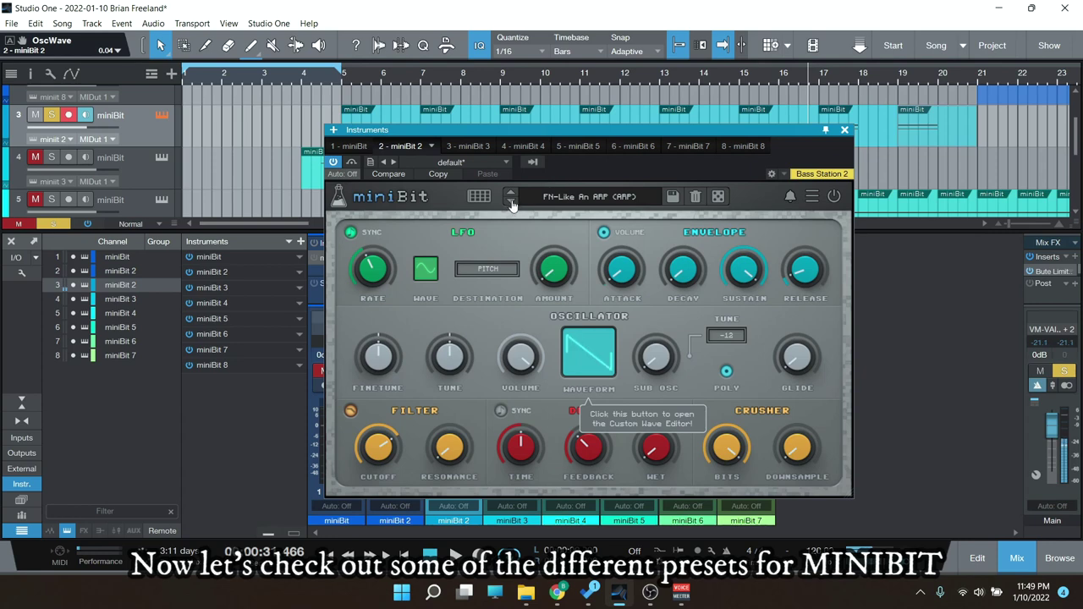
{"action": "left_click", "coordinate": [510, 205]}
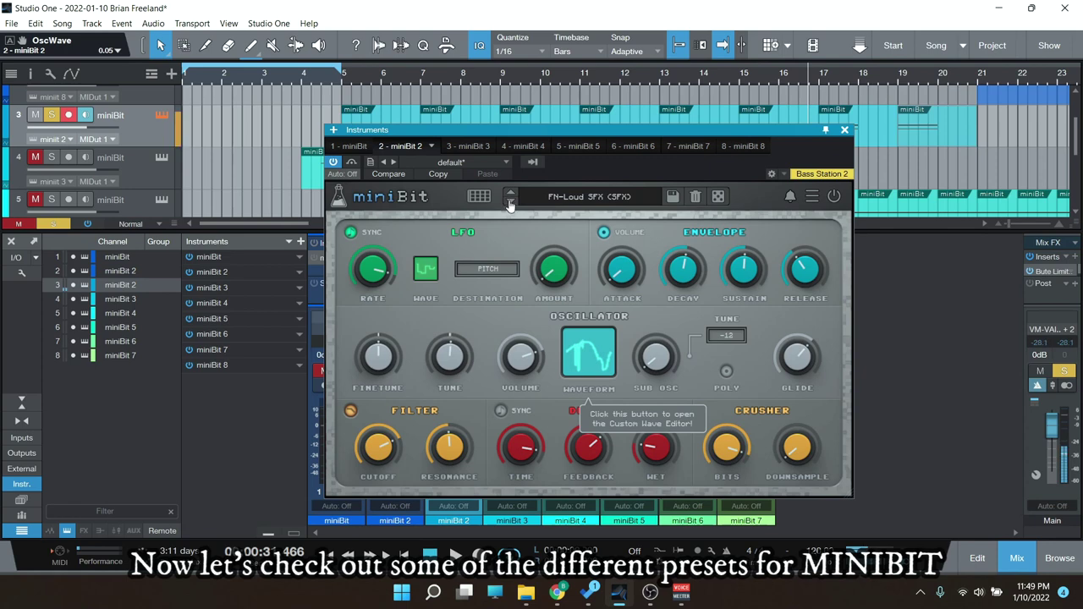
Step miniBit 2 through the presets FN-Low Rider (BAS), FN-Pad all over, FN-Resonancig (RHY), FN-Rhytmic Chords (PAD) and FN-Rhytmic Feeling
{"action": "left_click", "coordinate": [510, 205]}
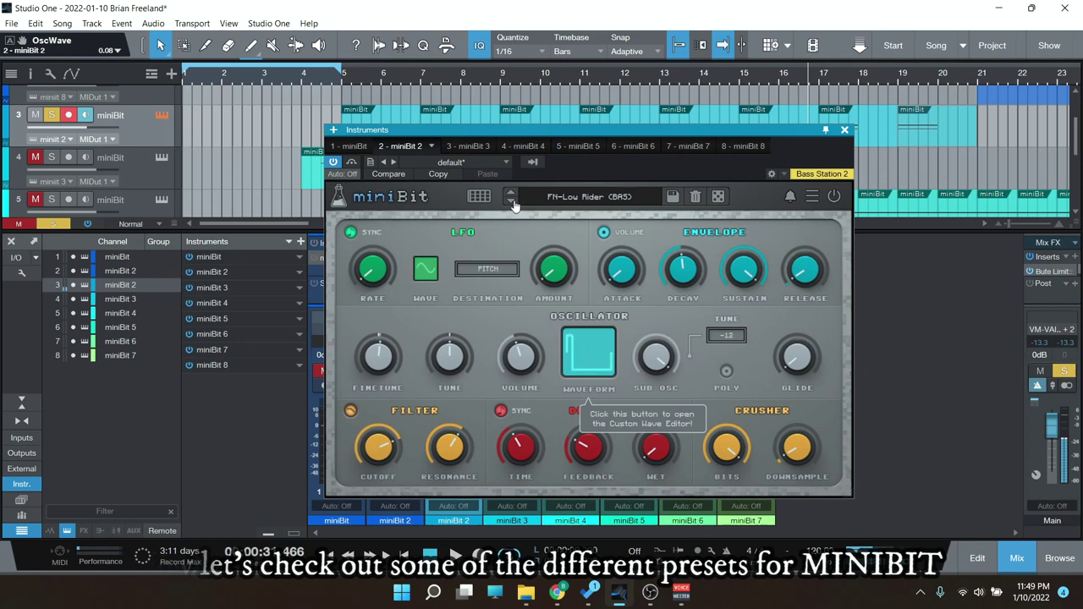
{"action": "left_click", "coordinate": [510, 203]}
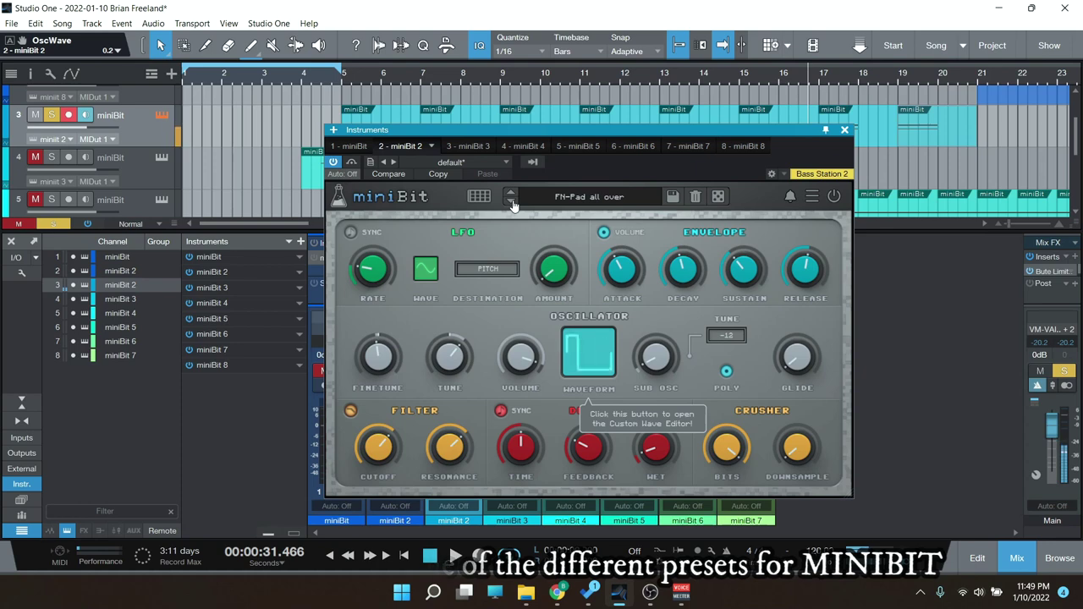
{"action": "left_click", "coordinate": [510, 207]}
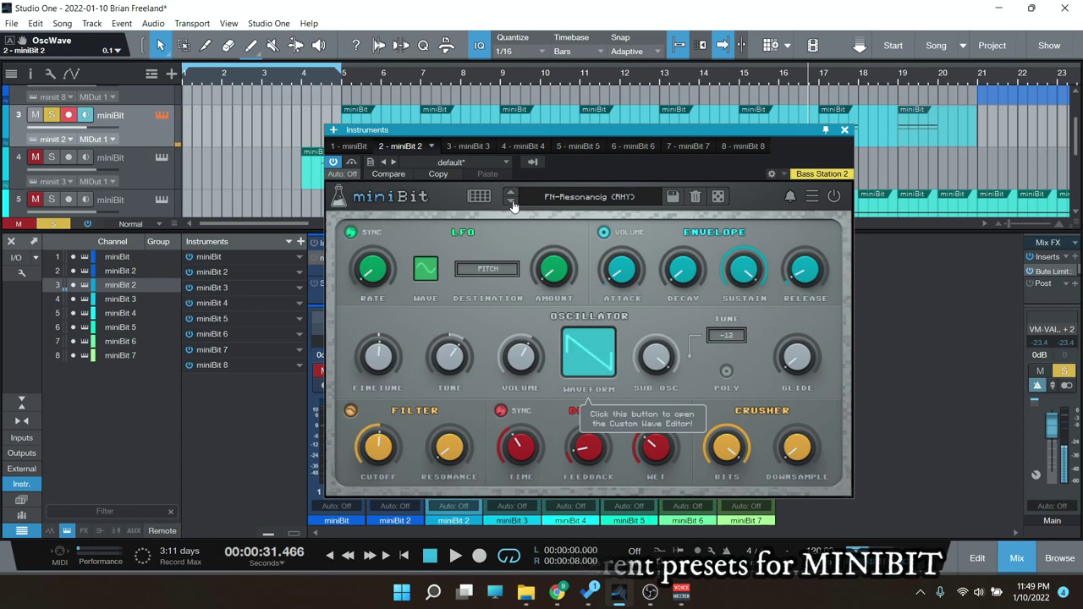
{"action": "left_click", "coordinate": [511, 207]}
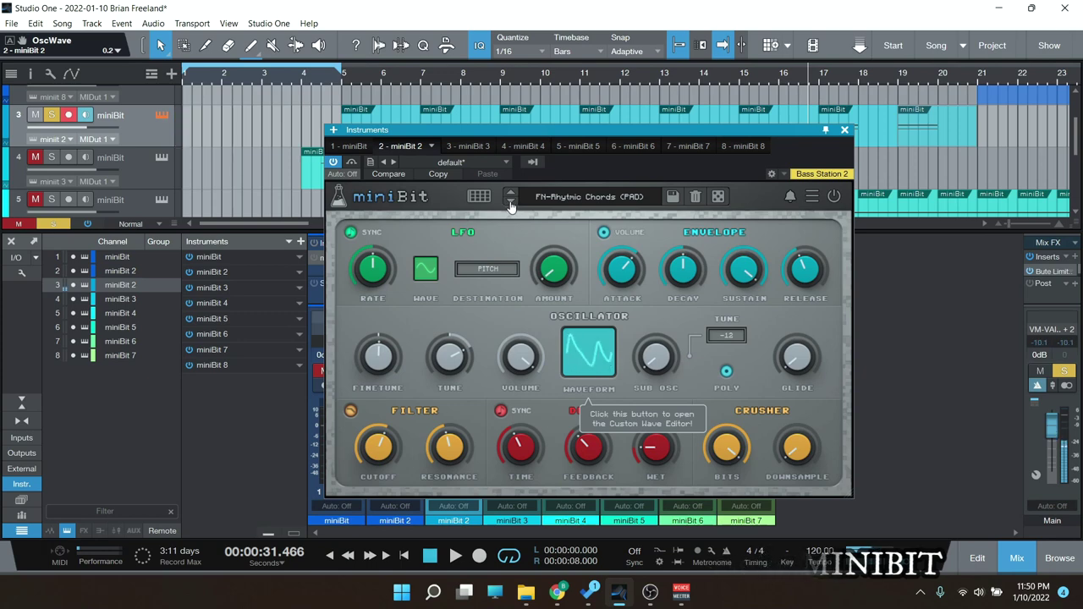
{"action": "left_click", "coordinate": [512, 201]}
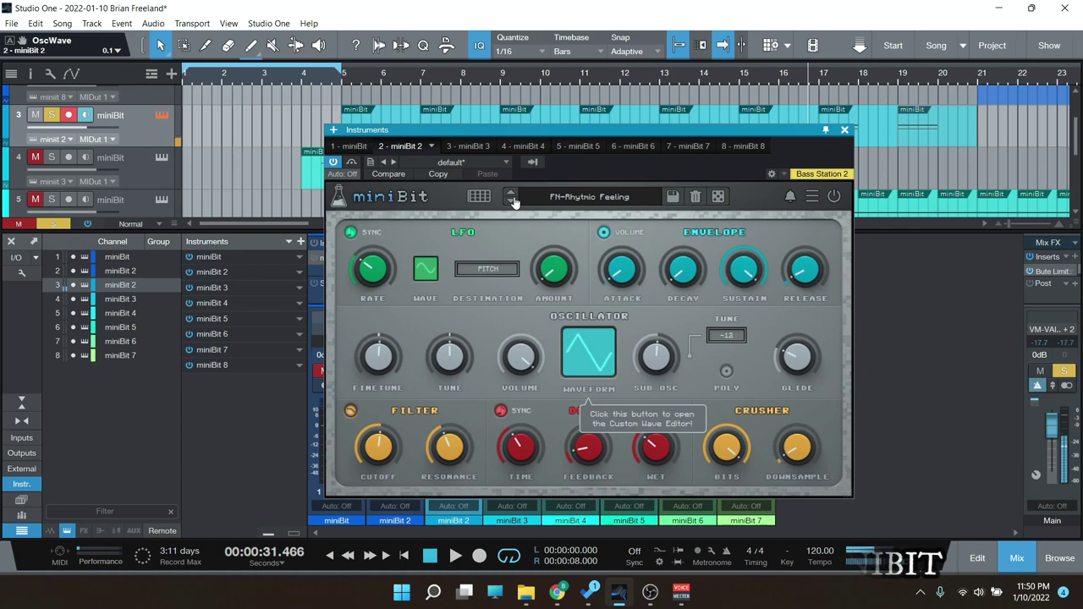